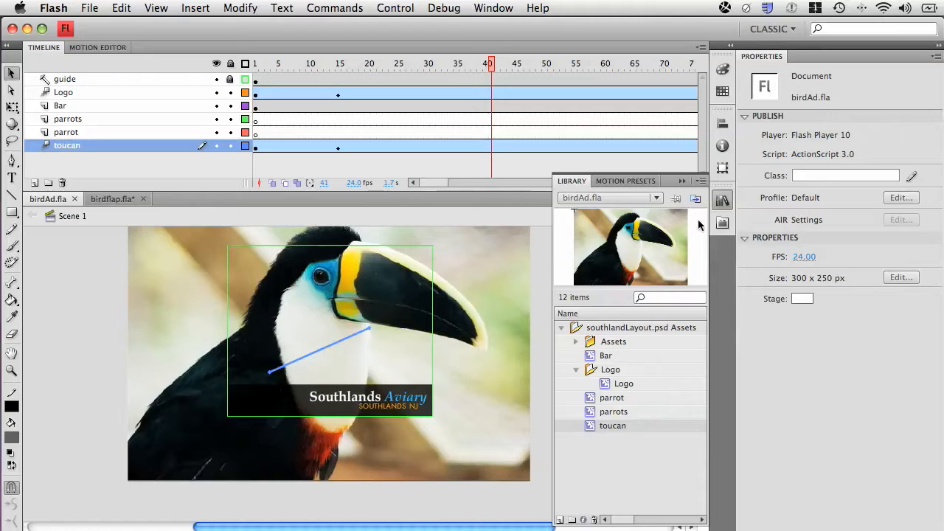
Step: Place an instance of the parrot symbol from the library on the parrot layer, over the ad area
left_click(594, 402)
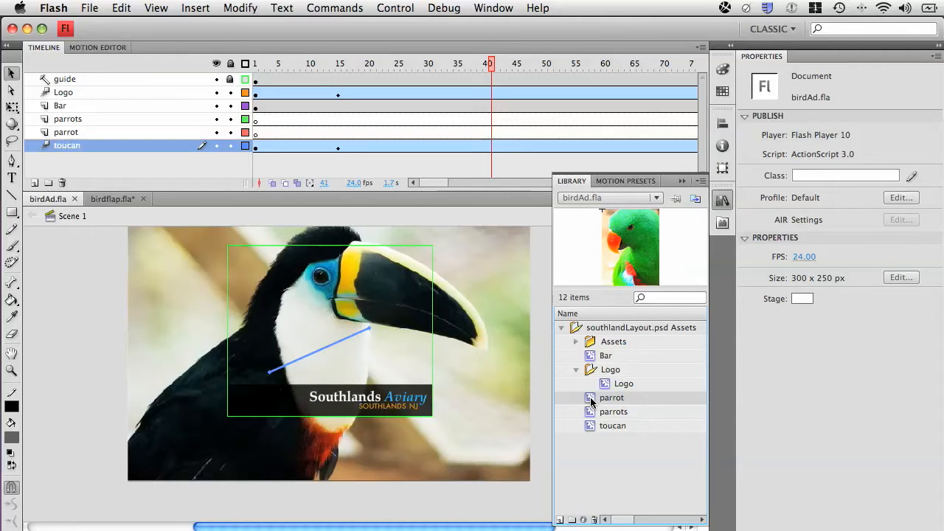
left_click(114, 132)
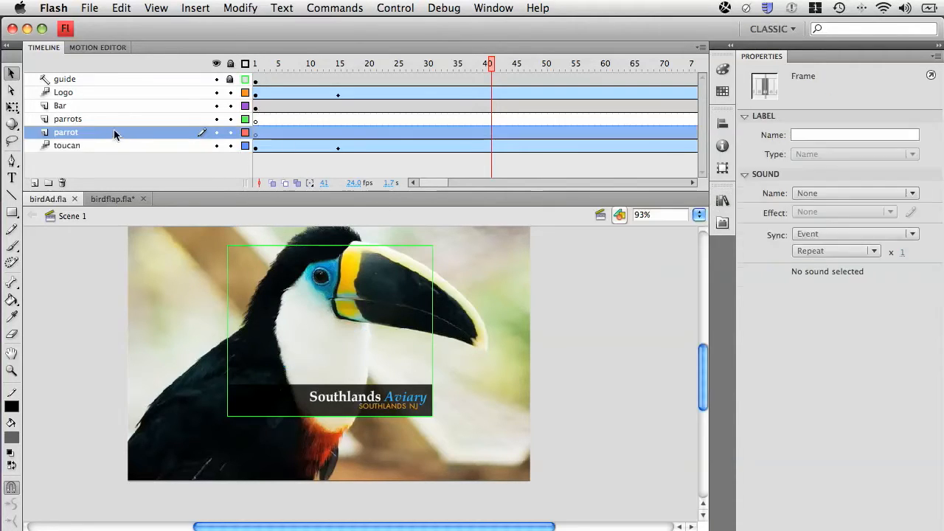
key("super+l")
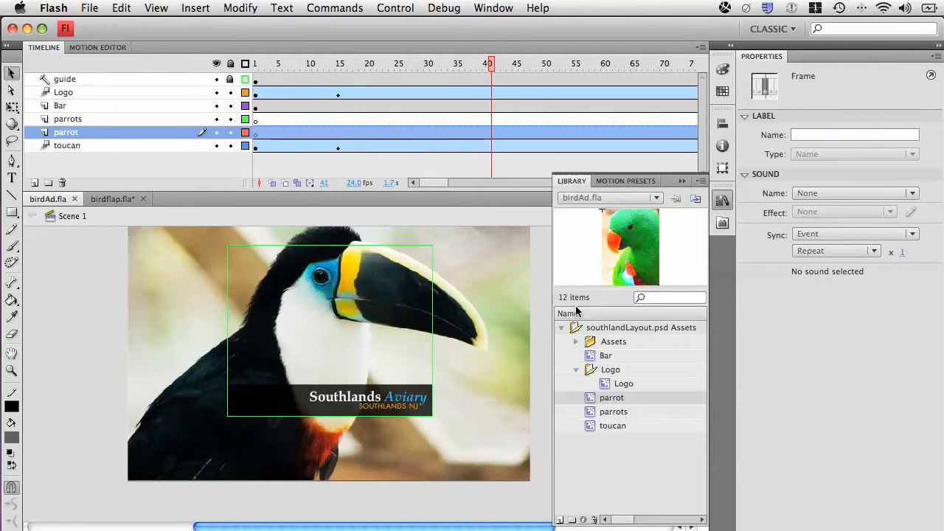
left_click_drag(589, 399, 347, 363)
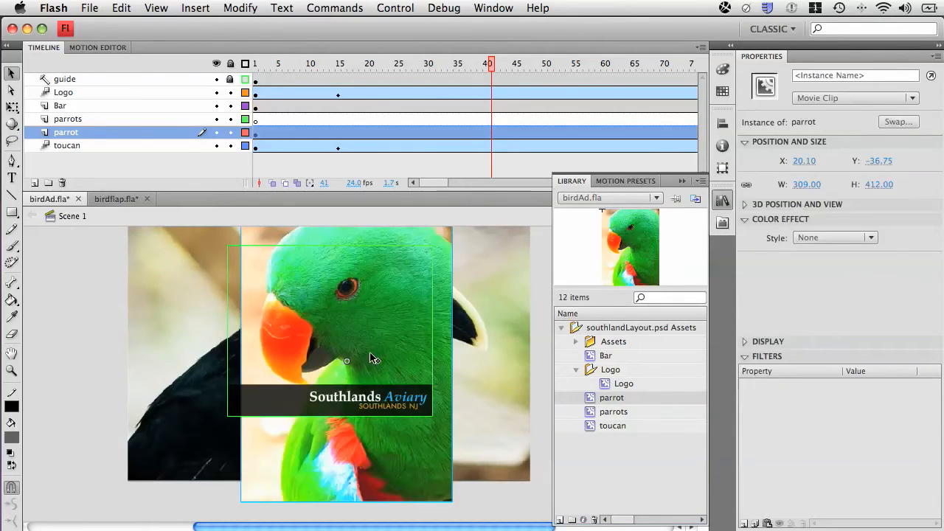
Step: Move the parrot layer's first keyframe to frame 45
left_click(257, 137)
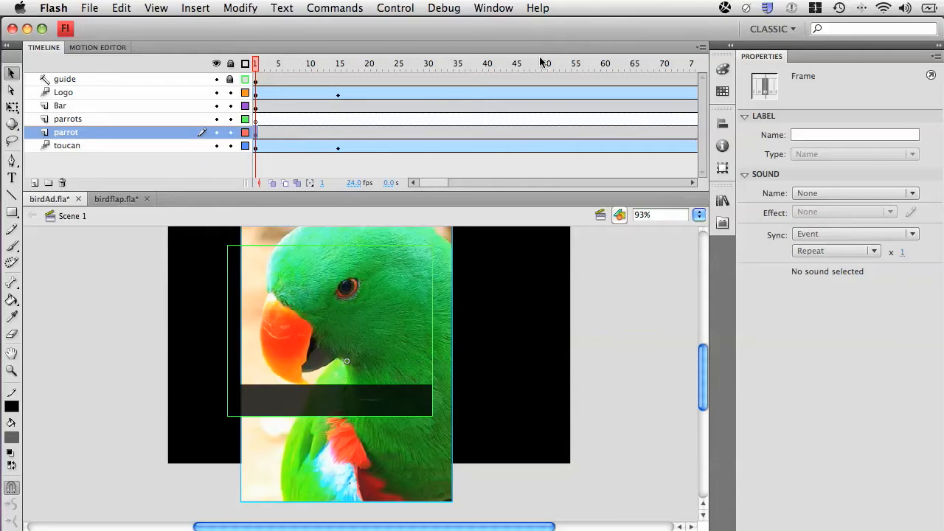
left_click_drag(549, 63, 516, 64)
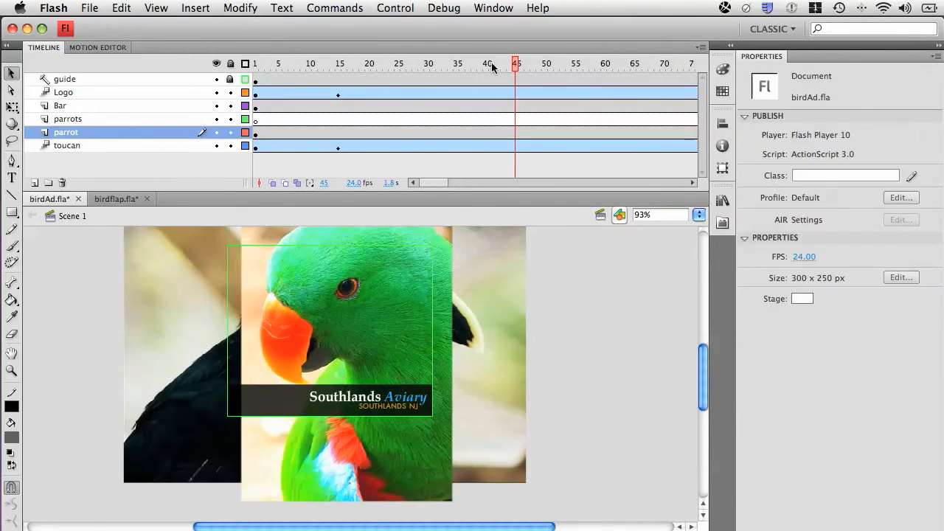
left_click(256, 135)
left_click(257, 136)
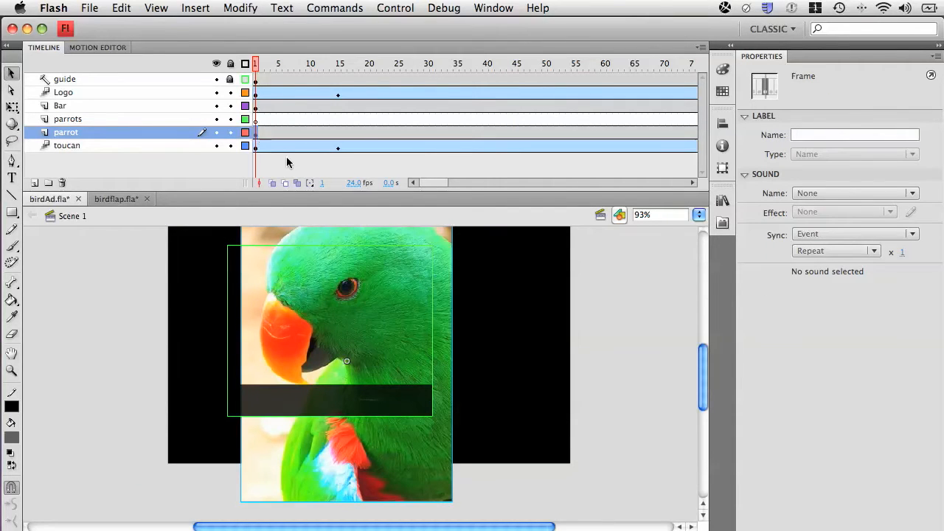
left_click_drag(257, 133, 528, 132)
left_click(516, 133)
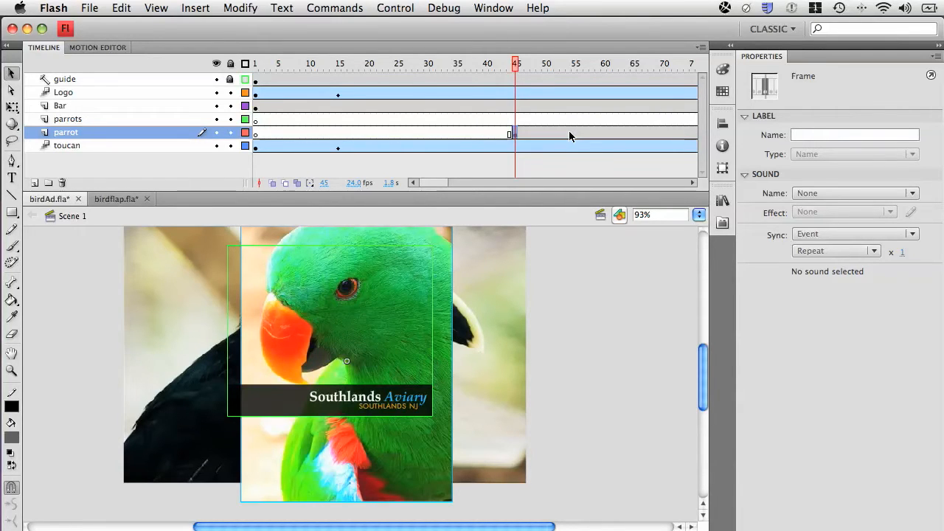
Step: Undo the keyframe move and the placement of the parrot
key("super+z")
key("super+z")
key("super+z")
key("Return")
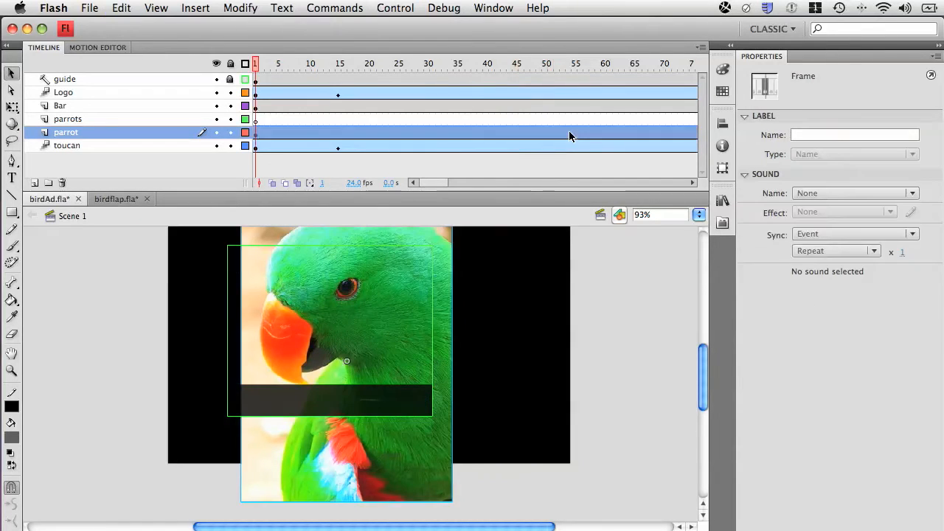
Step: Insert a blank keyframe at frame 45 of the parrot layer and place the parrot symbol there
left_click(516, 64)
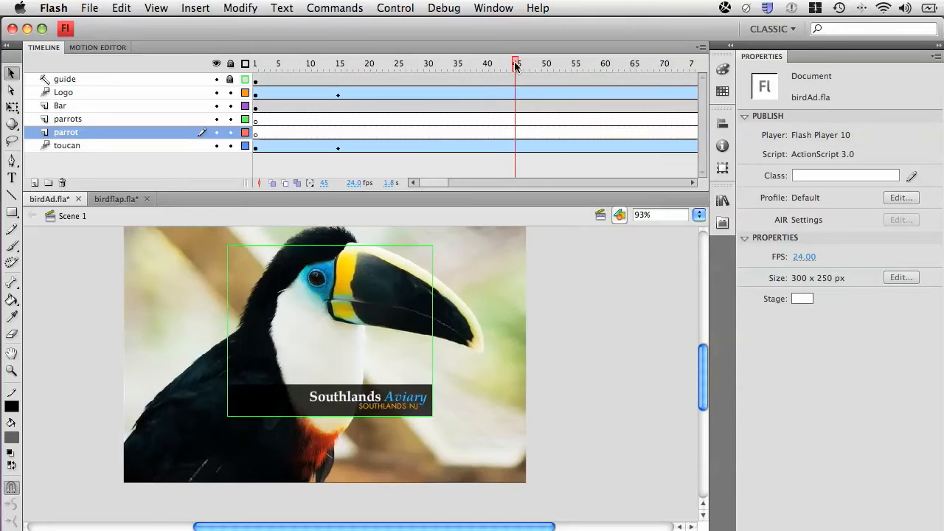
left_click(515, 134)
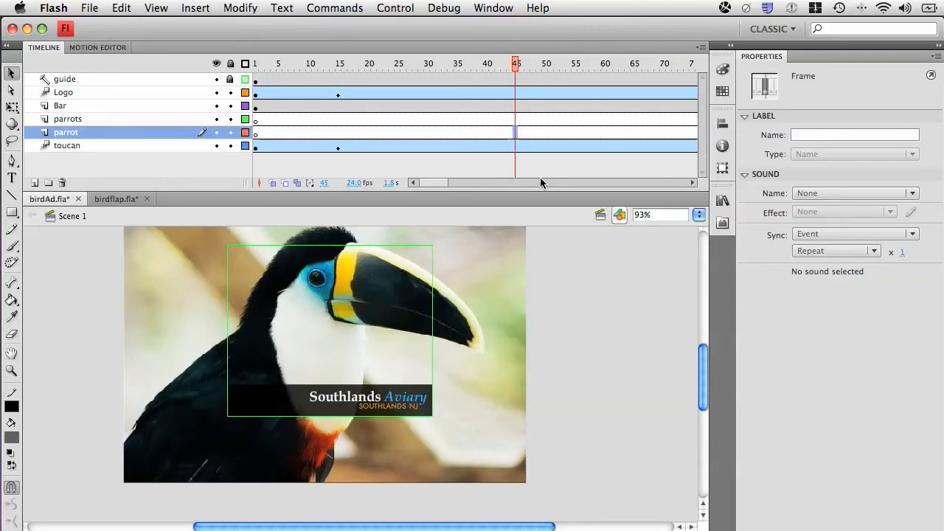
key("F7")
left_click(723, 202)
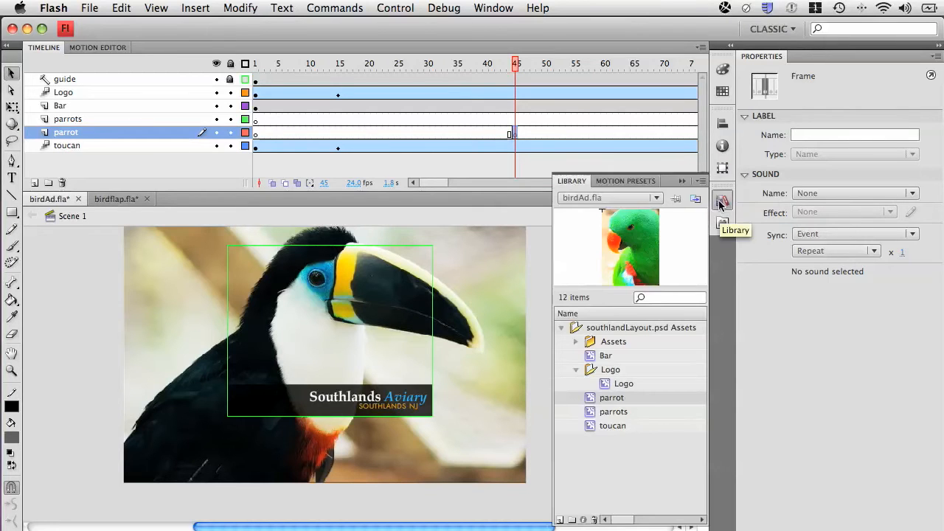
left_click_drag(591, 402, 369, 352)
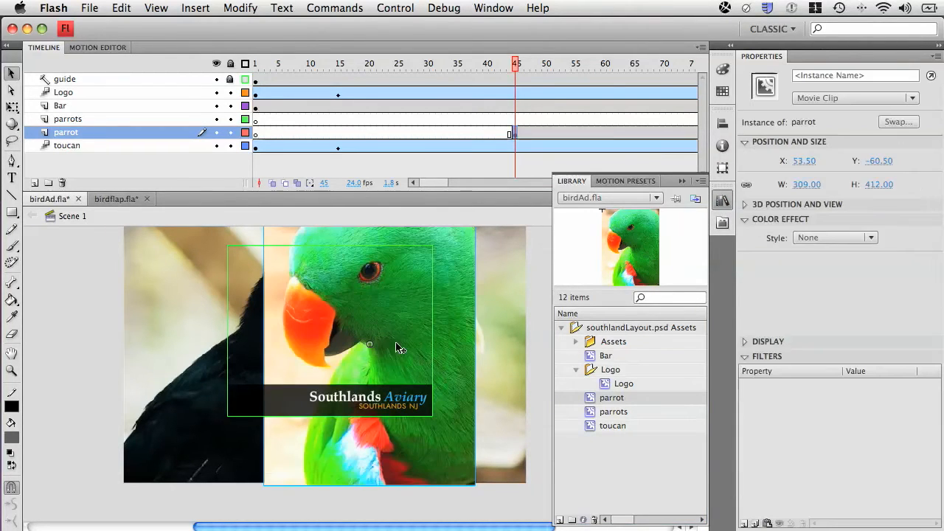
Step: Move the parrot sideways at frame 45 to about X -4.7, so it covers the full width of the ad outline
left_click(258, 133)
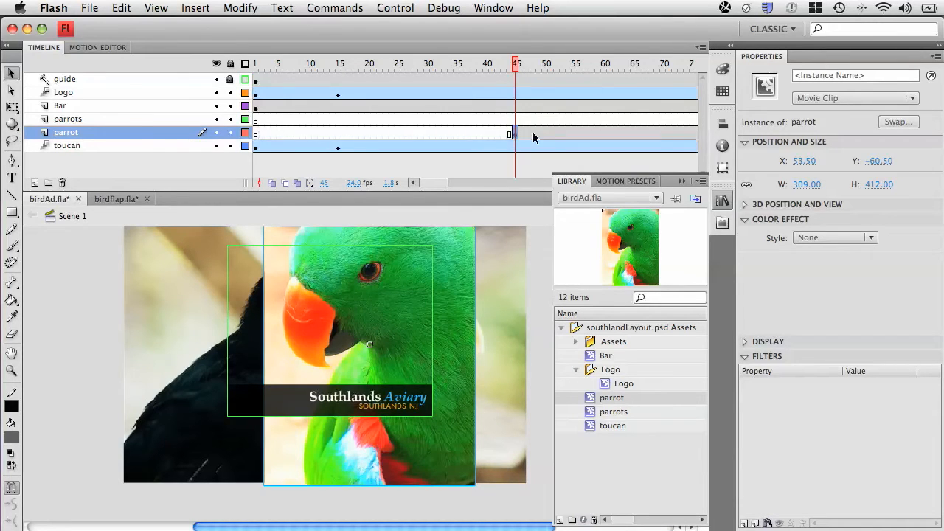
left_click_drag(535, 137, 516, 136)
left_click_drag(352, 292, 310, 300)
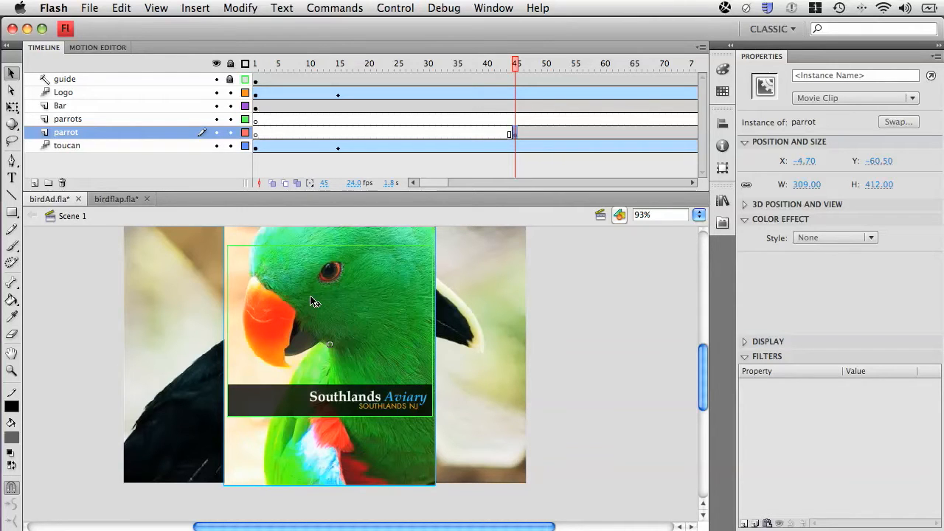
Step: Create a motion tween on the parrot layer's span that starts at frame 45
left_click(576, 131)
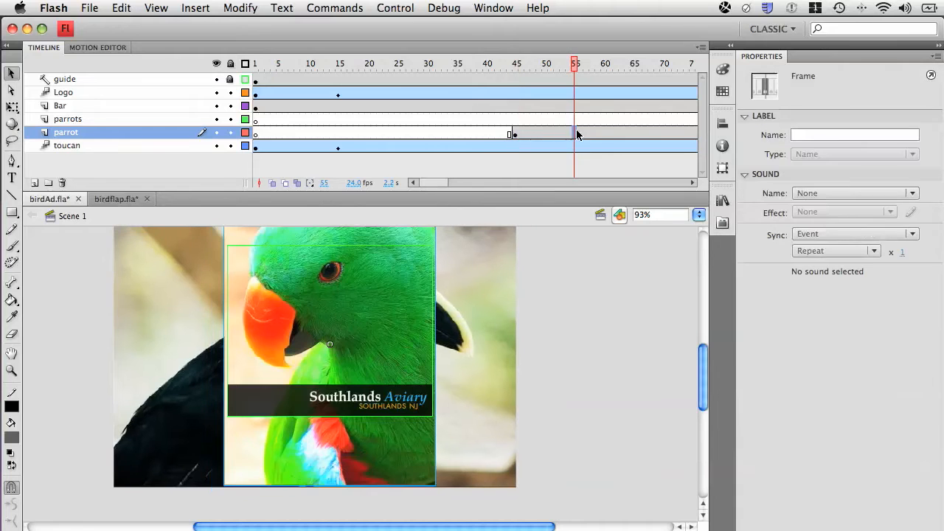
right_click(574, 132)
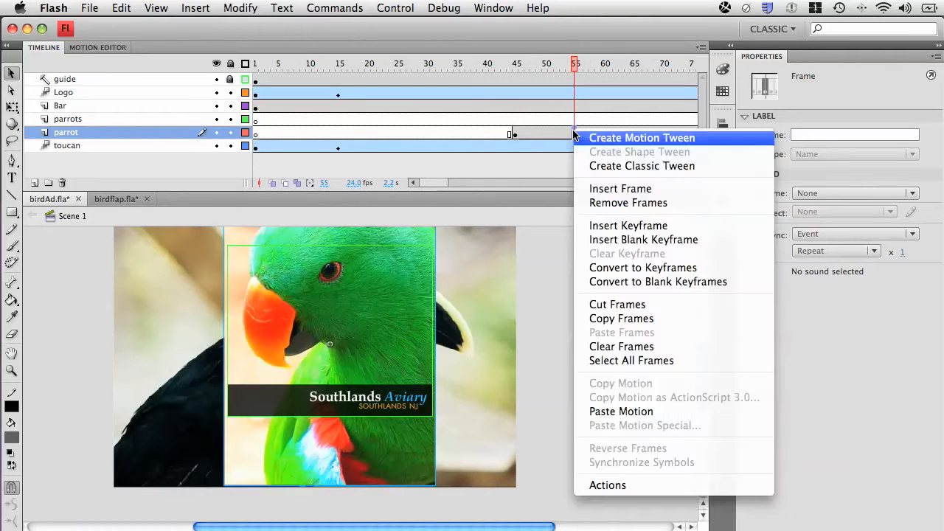
left_click(594, 137)
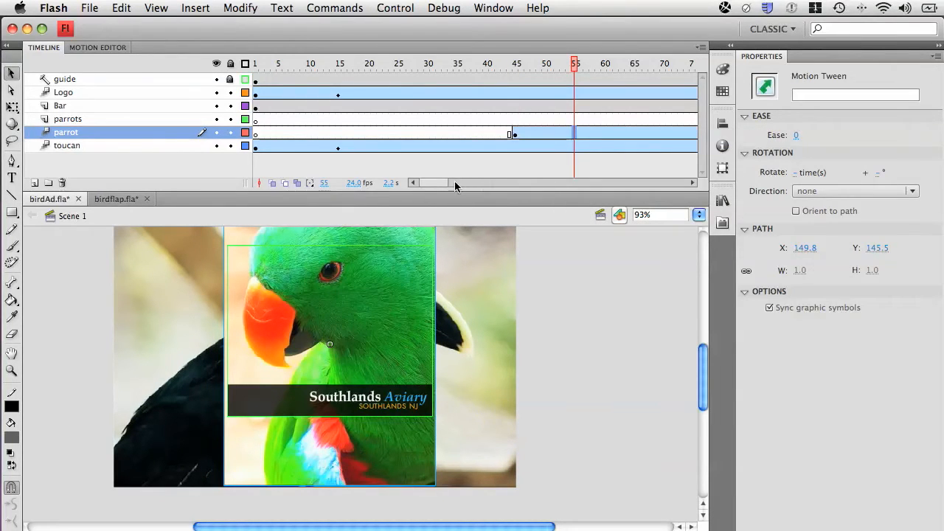
Step: Extend all layers, from guide to toucan, to frame 140
left_click_drag(438, 181, 474, 183)
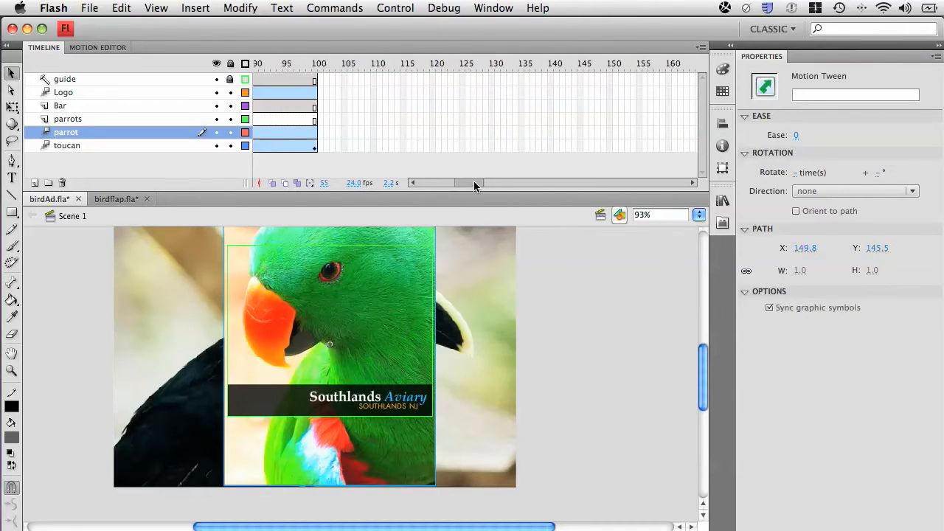
left_click_drag(550, 74, 553, 147)
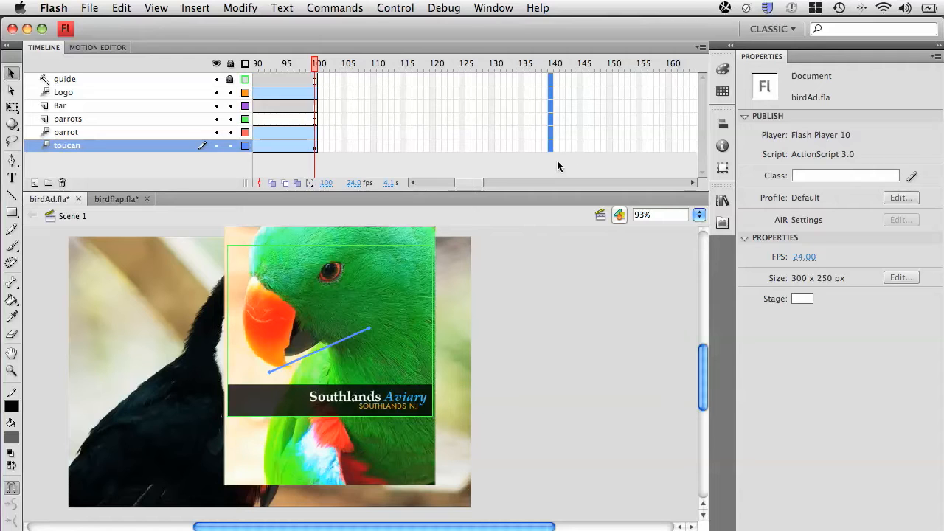
key("F6")
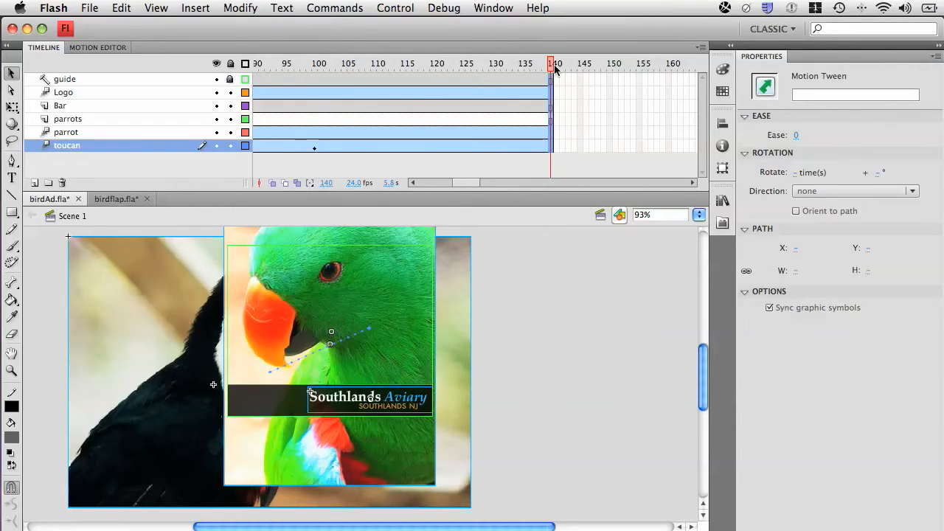
Step: Keep the parrot's position at frame 140 and shift it straight down at frame 45 to about Y -1.25, making it move upward
left_click(555, 65)
left_click_drag(555, 65, 672, 62)
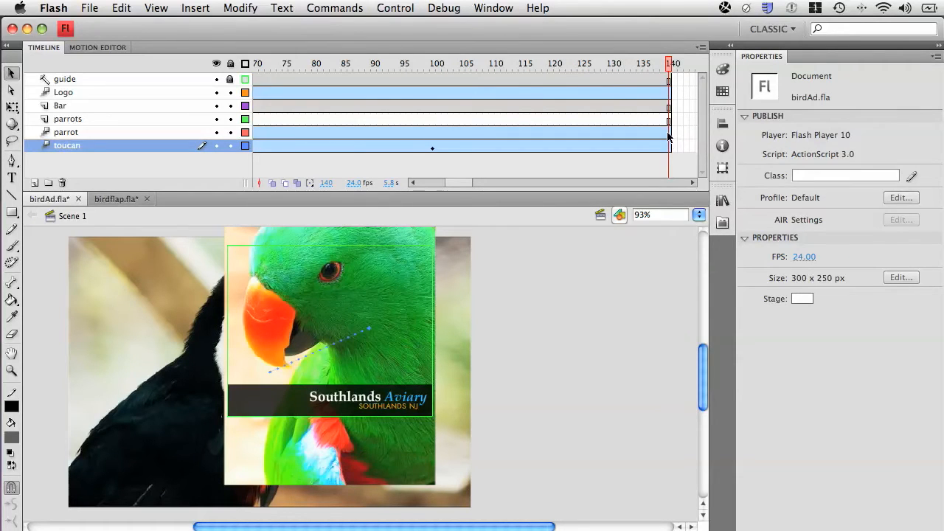
left_click(380, 303)
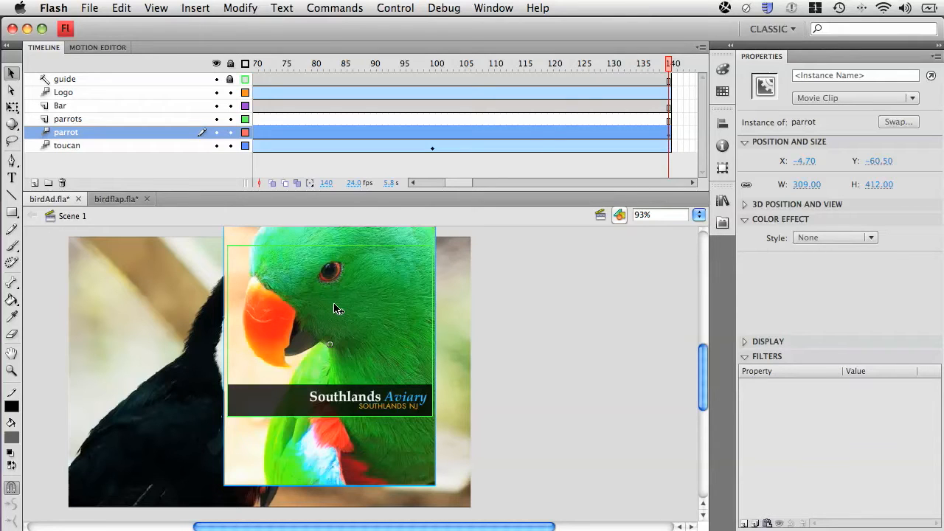
left_click_drag(664, 67, 463, 62)
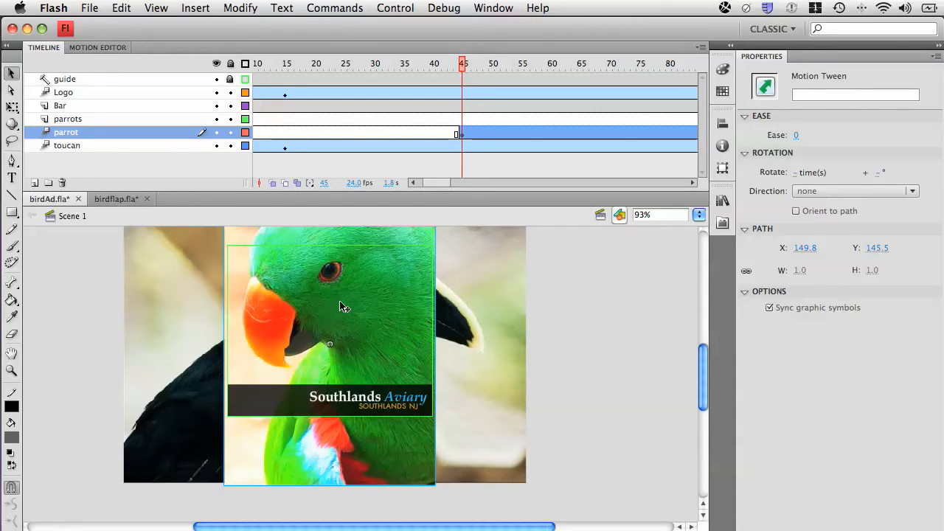
left_click_drag(391, 278, 391, 318)
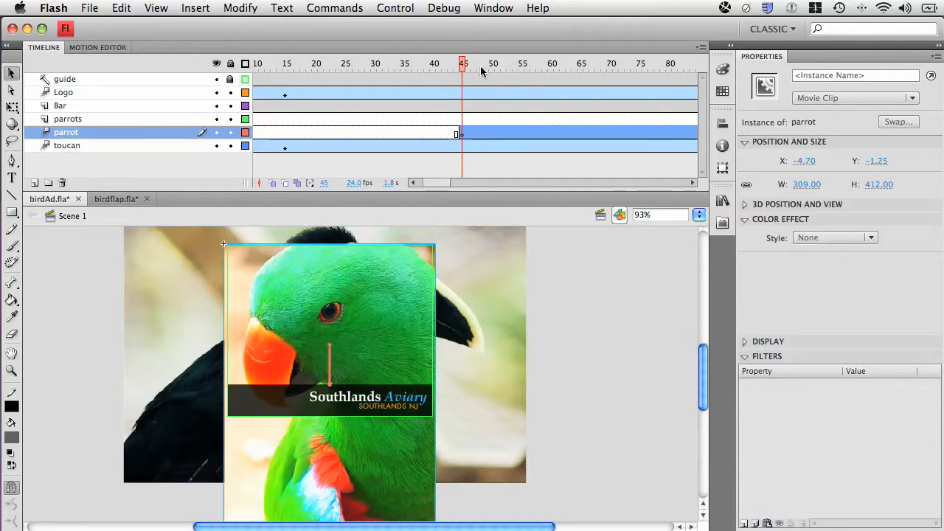
Step: Scrub through the timeline and test the movie to preview the parrot's motion, closing the preview when done
left_click_drag(481, 71, 248, 63)
key("super+Return")
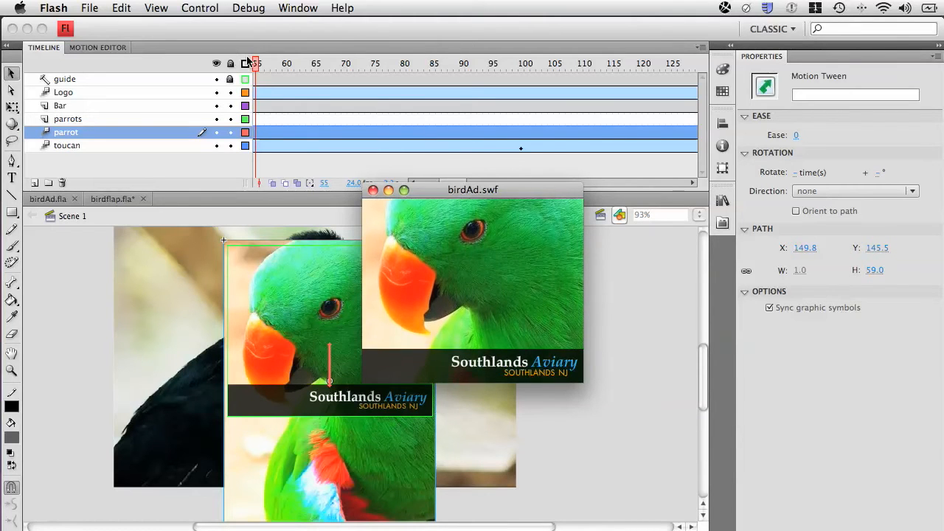
left_click(376, 190)
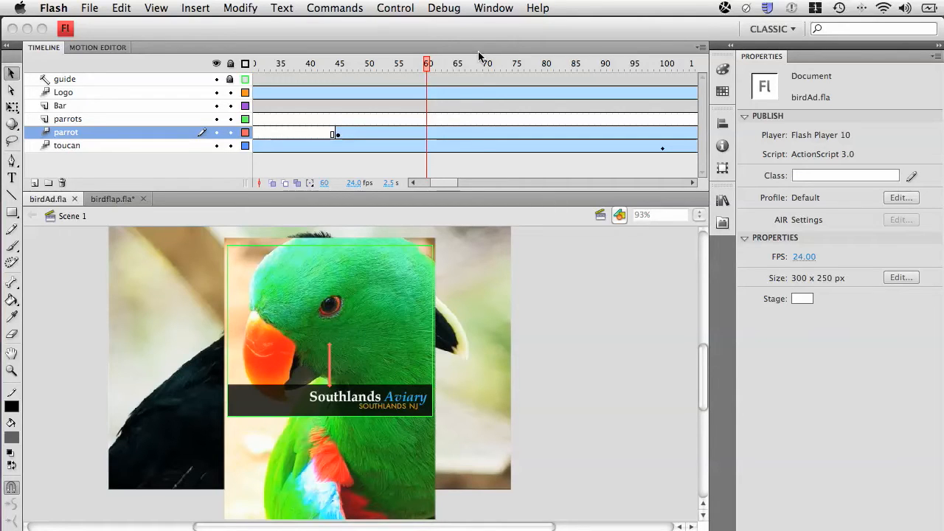
Step: Apply an Alpha color effect of 10% to the parrot at frame 45
left_click(426, 65)
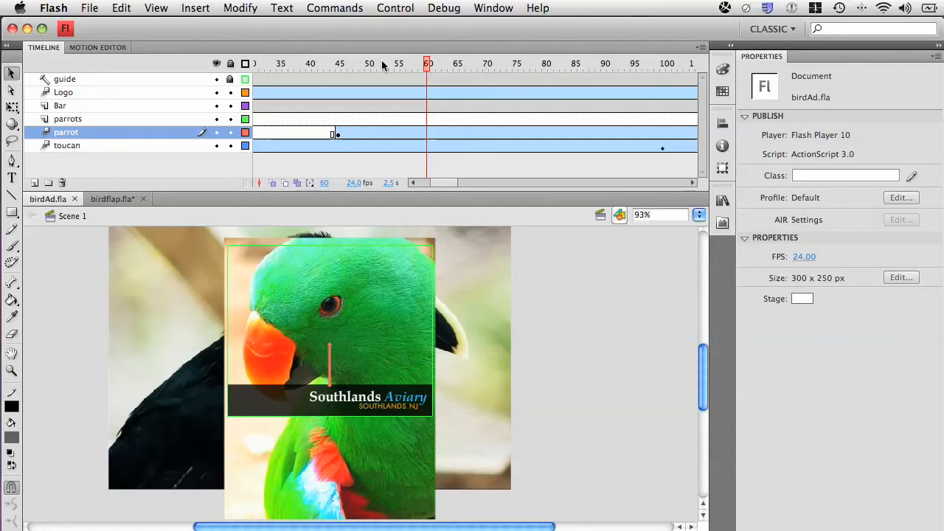
left_click_drag(426, 64, 338, 65)
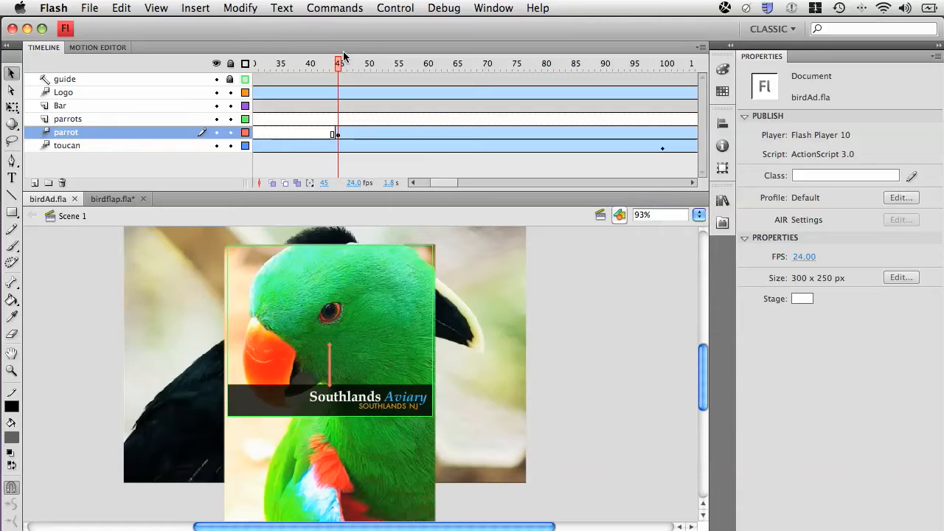
left_click(397, 281)
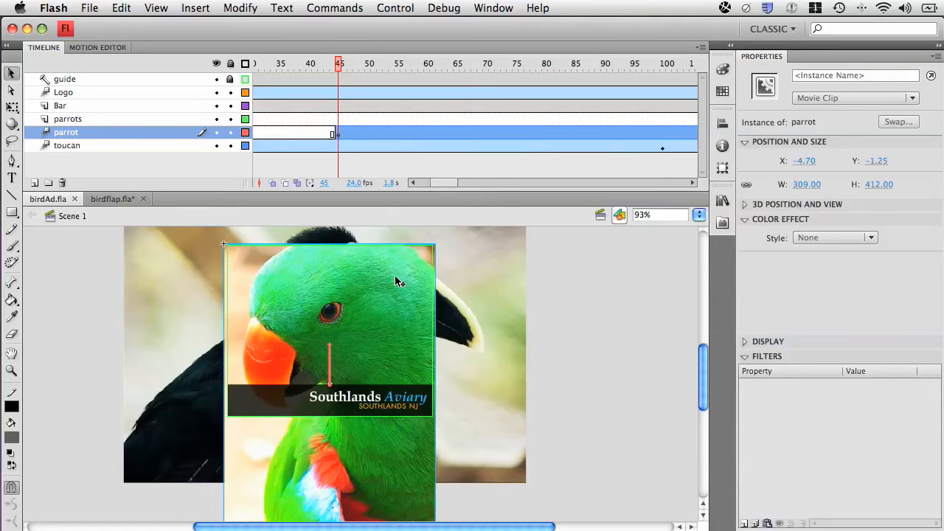
left_click(835, 237)
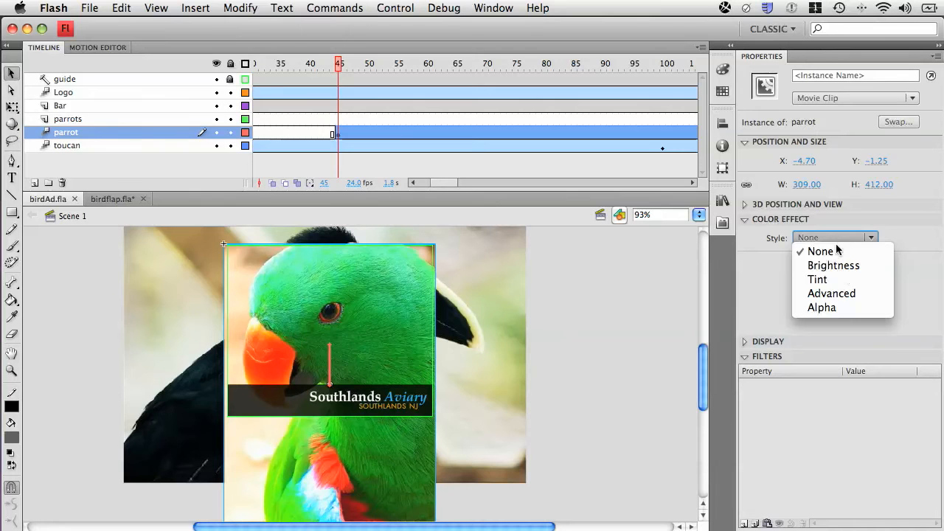
left_click(857, 308)
left_click_drag(872, 259, 803, 260)
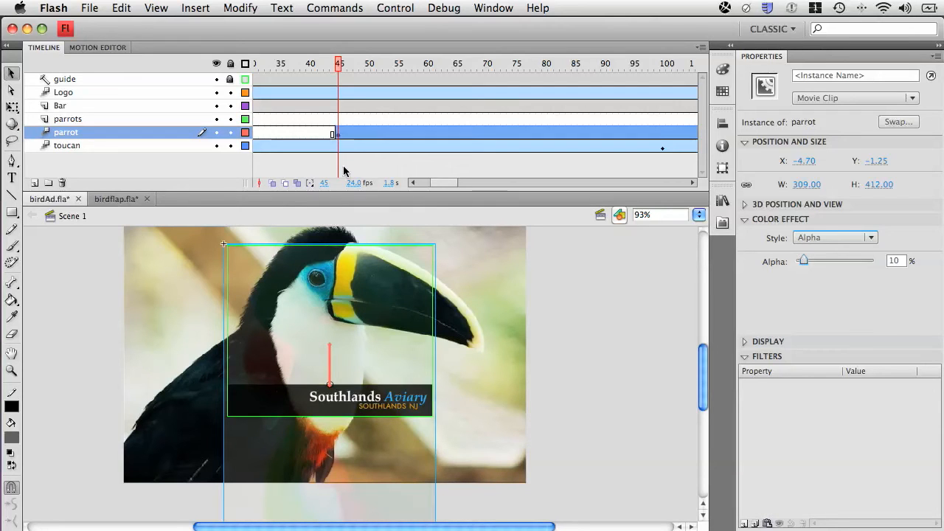
Step: Set the parrot's alpha to 100% at frame 65 to complete its fade-in
left_click_drag(341, 64, 458, 65)
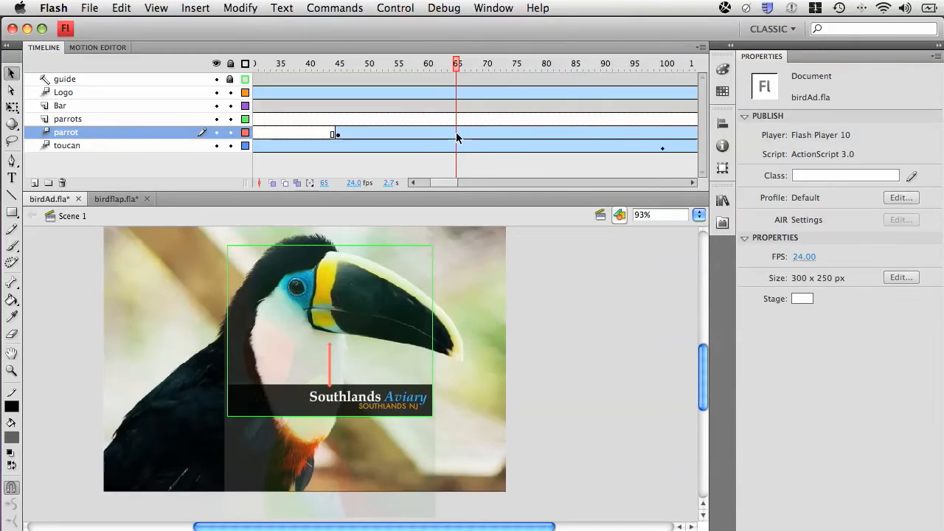
left_click(413, 273)
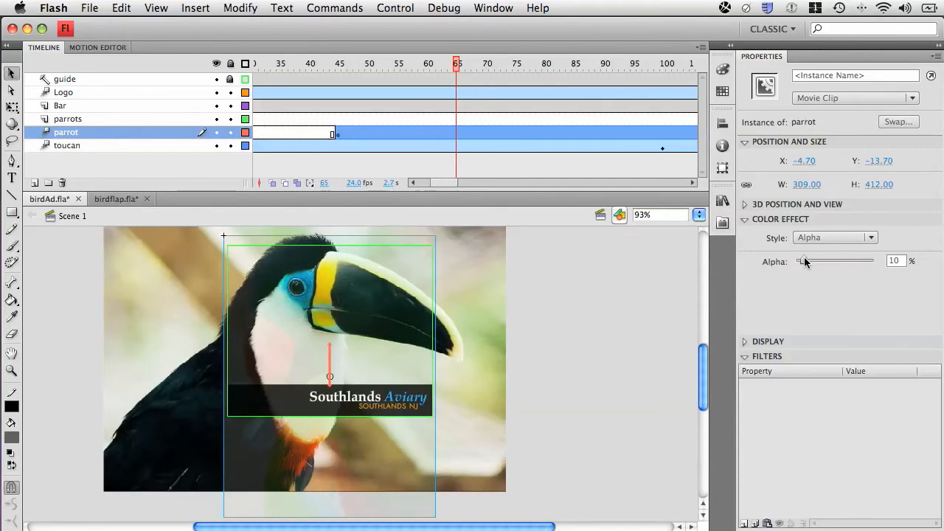
left_click_drag(805, 261, 878, 260)
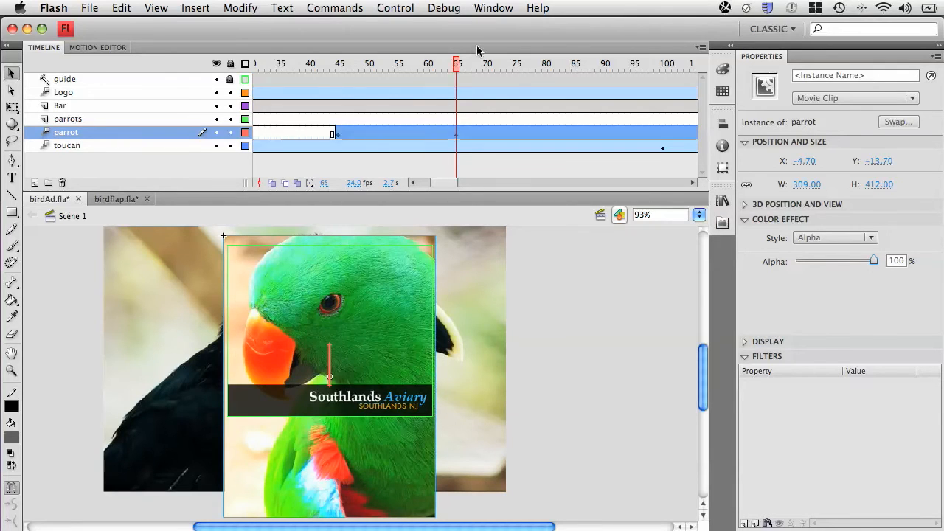
Step: Save birdAd.fla and test the movie to preview the parrot's fade-in, closing the preview when done
left_click_drag(459, 64, 336, 64)
left_click_drag(371, 65, 539, 63)
left_click_drag(452, 67, 221, 64)
key("super+s")
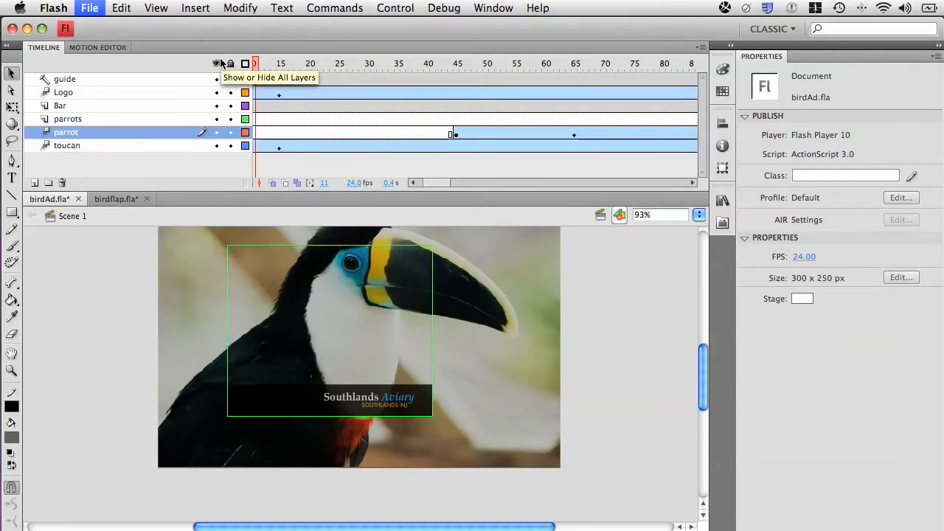
key("super+Return")
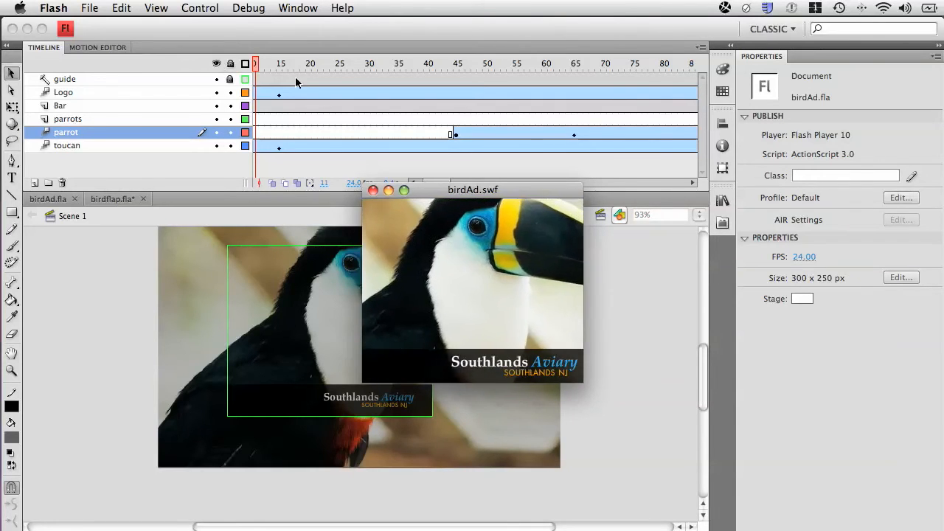
left_click(373, 191)
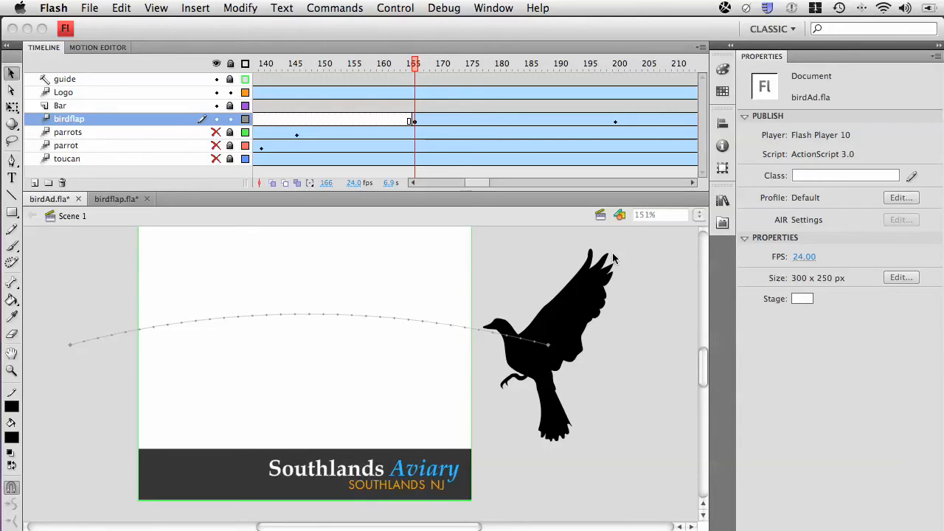
Step: Open the flying bird symbol to examine its wing, talon and body frames, return to Scene 1 and scrub through the bird's flight
left_click(583, 292)
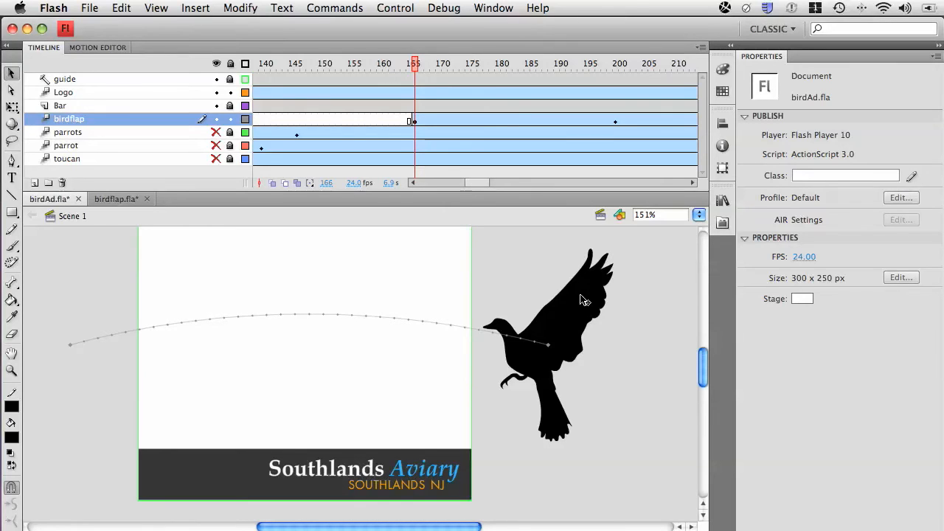
double_click(583, 297)
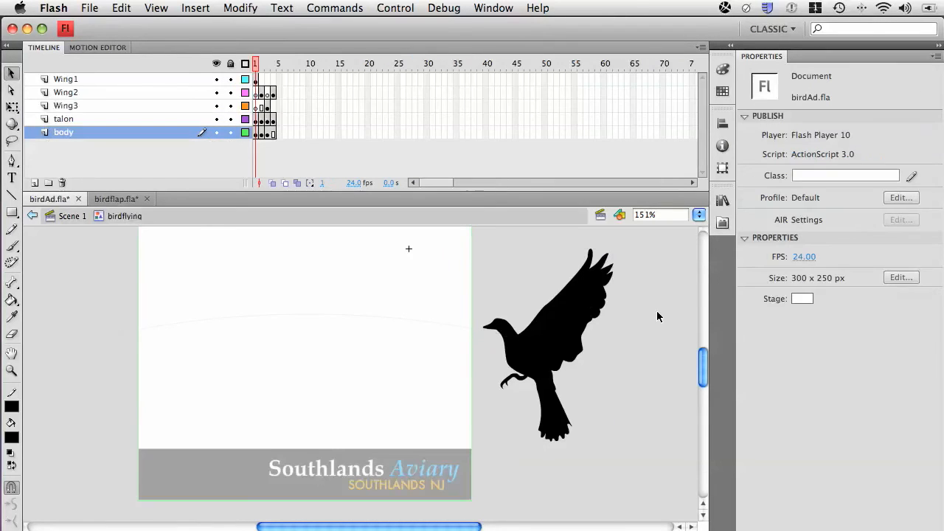
left_click(262, 64)
mouse_move(263, 64)
left_mouse_down()
mouse_move(273, 64)
mouse_move(254, 64)
mouse_move(275, 65)
mouse_move(252, 65)
mouse_move(275, 63)
mouse_move(254, 64)
left_mouse_up()
left_click(74, 215)
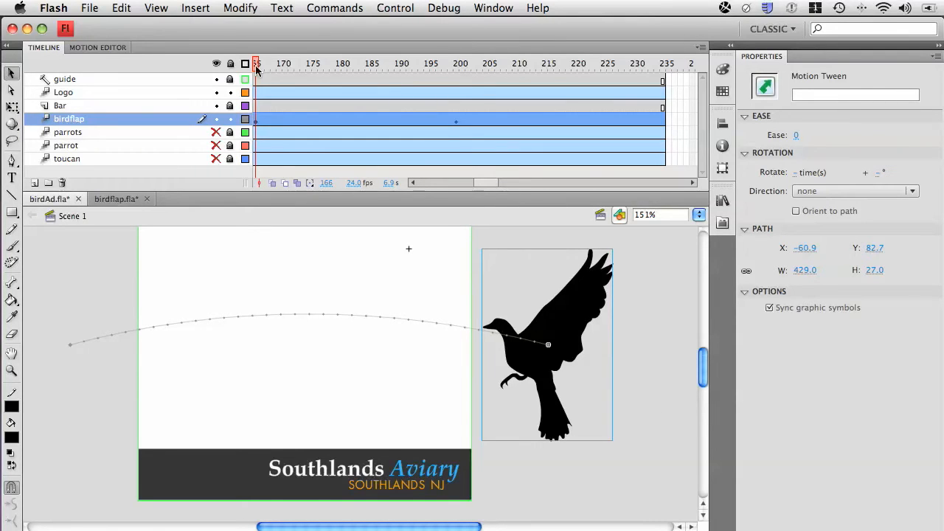
mouse_move(259, 67)
left_mouse_down()
mouse_move(457, 74)
mouse_move(247, 59)
left_mouse_up()
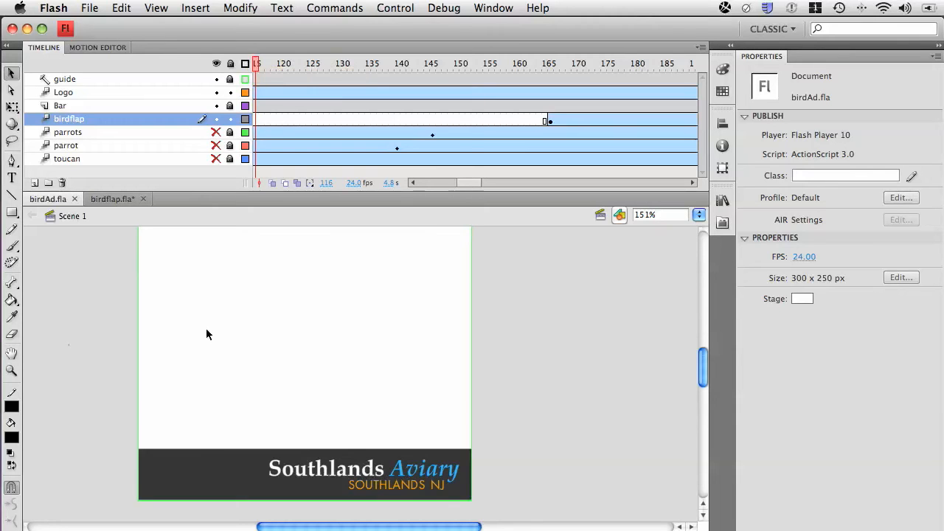
Step: Switch to Illustrator and examine which shapes belong to the wing and body layers of birdOutline.ai, including in Outline view
key("super+Tab")
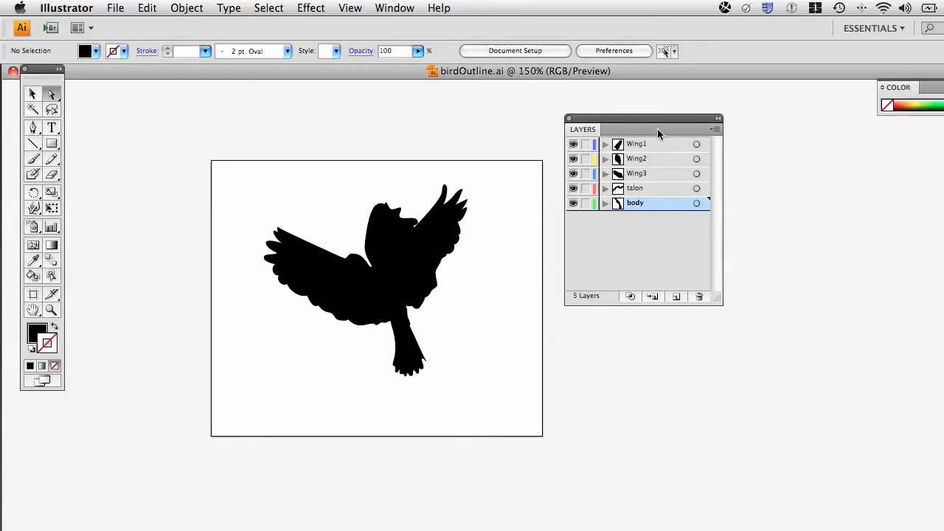
left_click(448, 230)
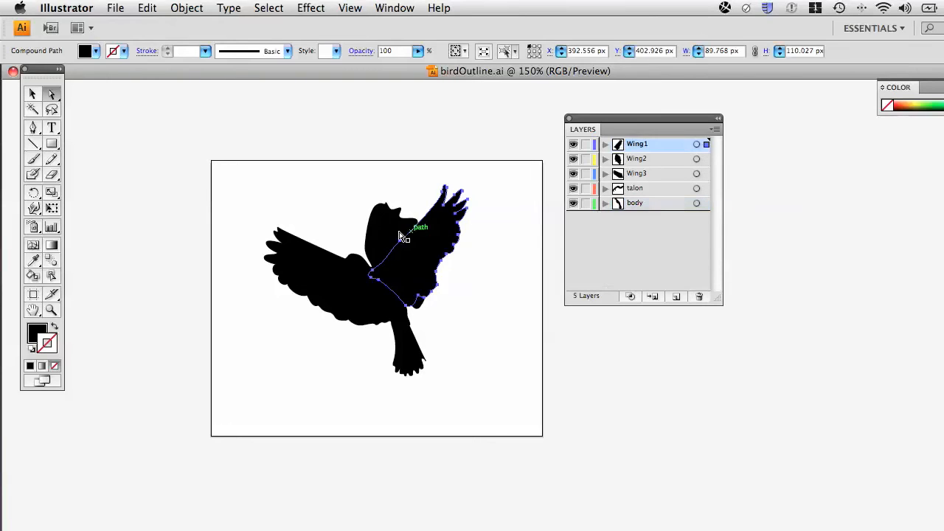
left_click(394, 237)
left_click(303, 256)
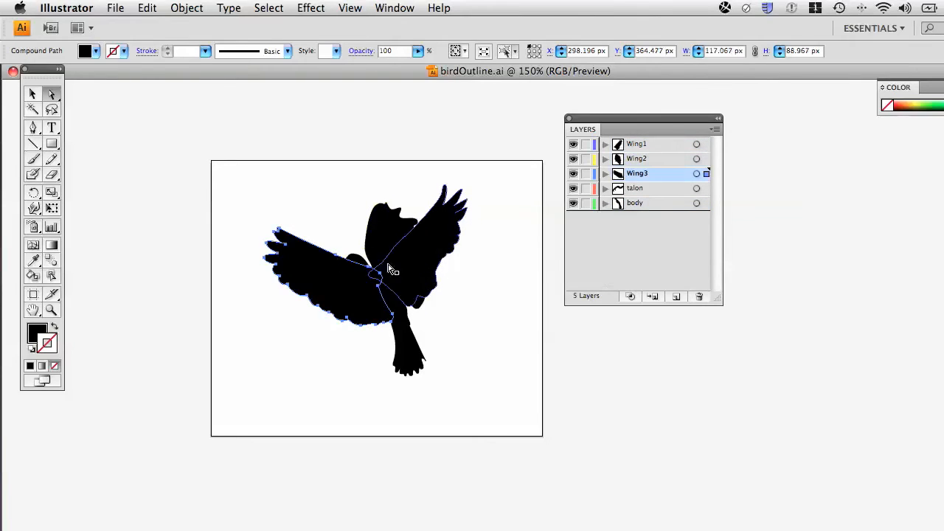
left_click(410, 323)
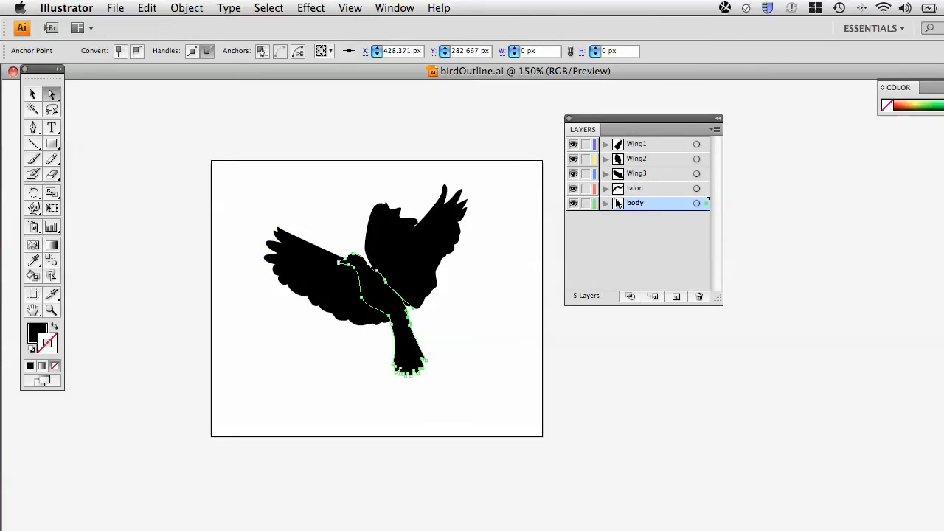
left_click(438, 150)
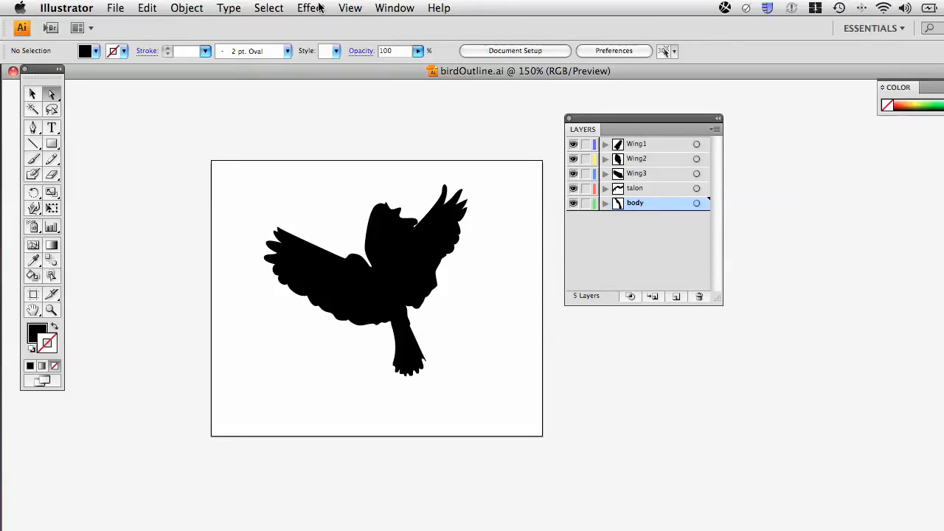
left_click(350, 7)
left_click(350, 24)
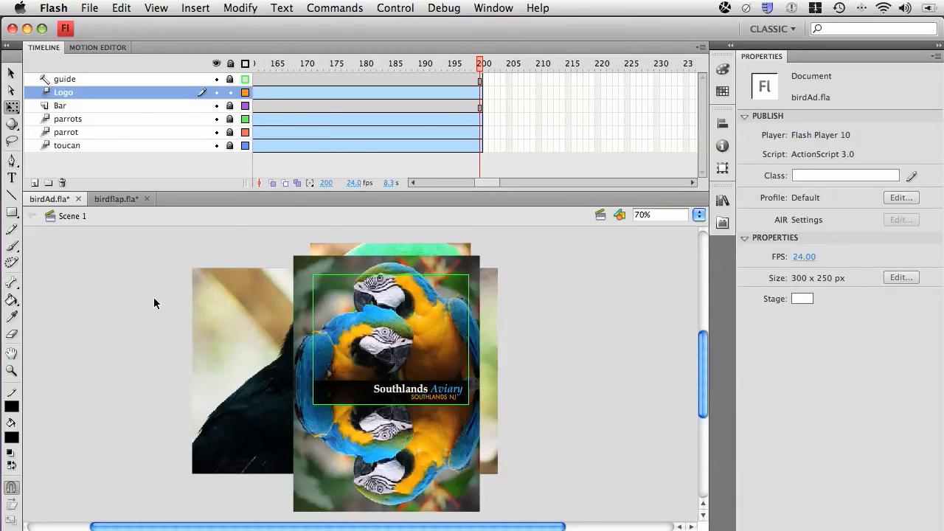
Step: Create a new movie clip symbol named birdflying in the library root
left_click(198, 8)
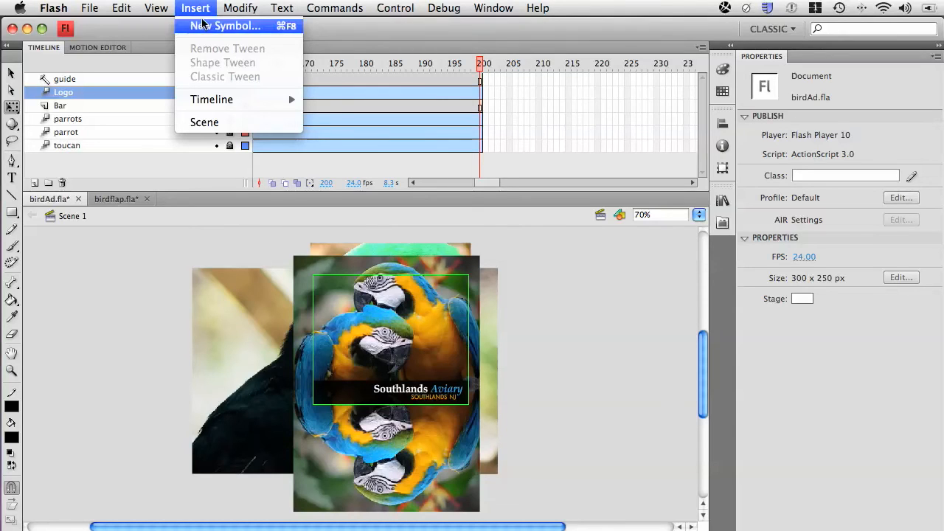
left_click(203, 25)
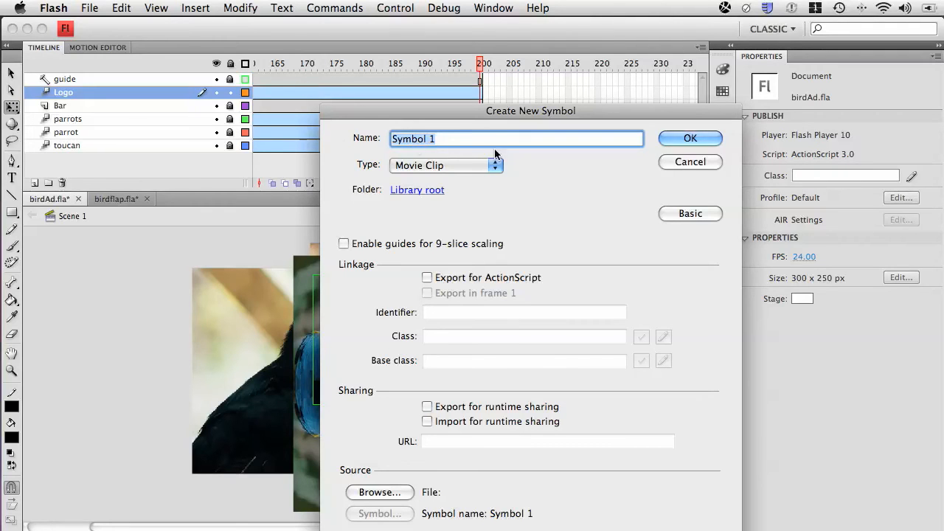
left_click(684, 215)
left_click_drag(547, 130, 537, 143)
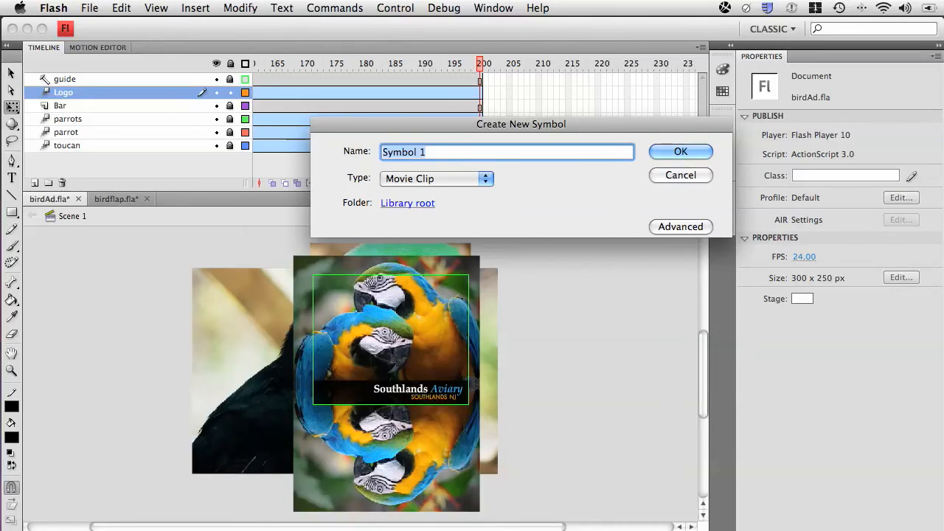
type("bird")
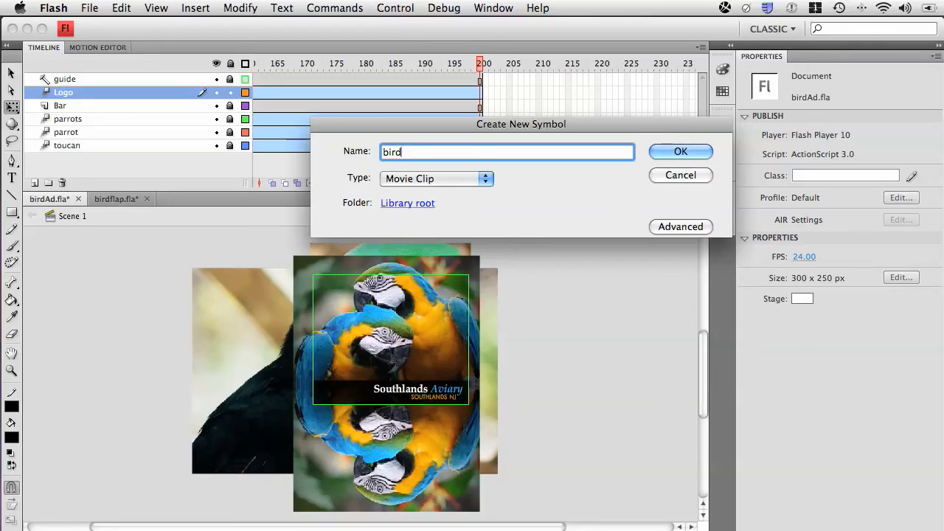
type("flying")
key("Return")
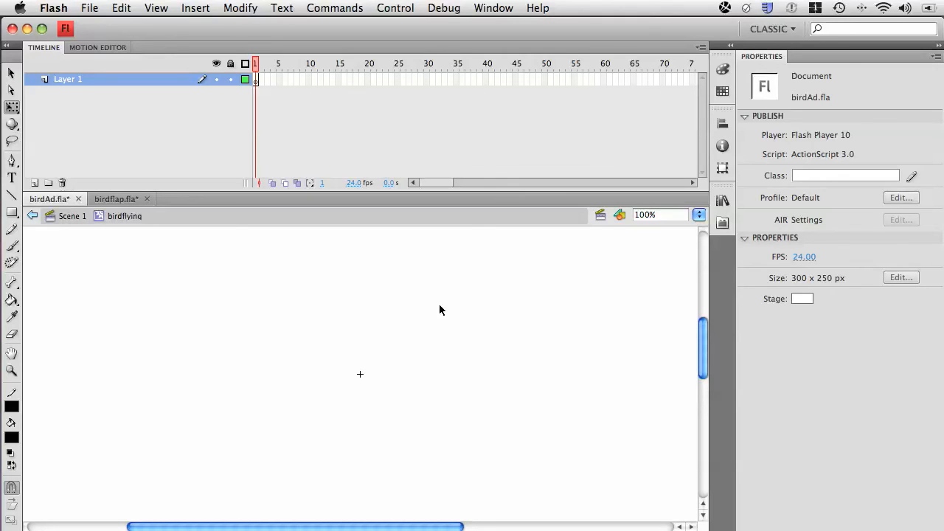
Step: Return to Scene 1 and reopen the birdflying symbol from the library for editing
left_click_drag(506, 408, 419, 351)
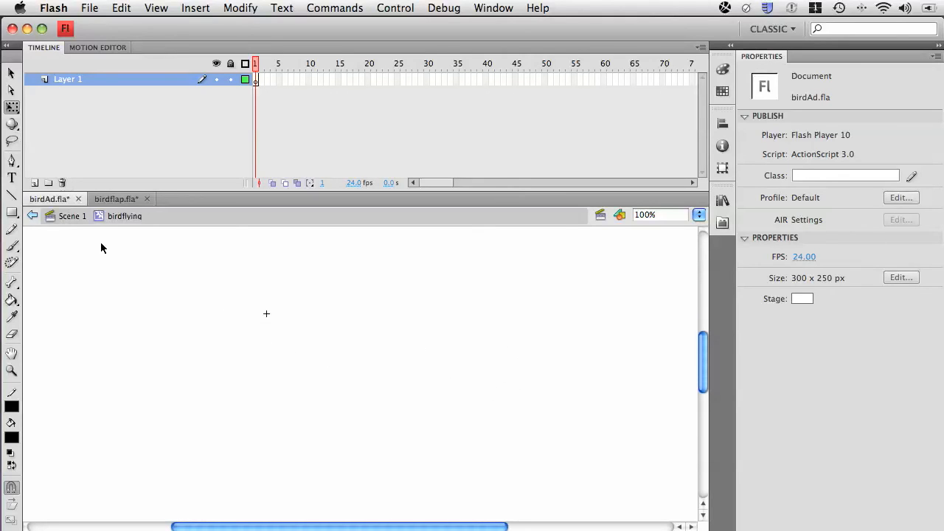
left_click(66, 219)
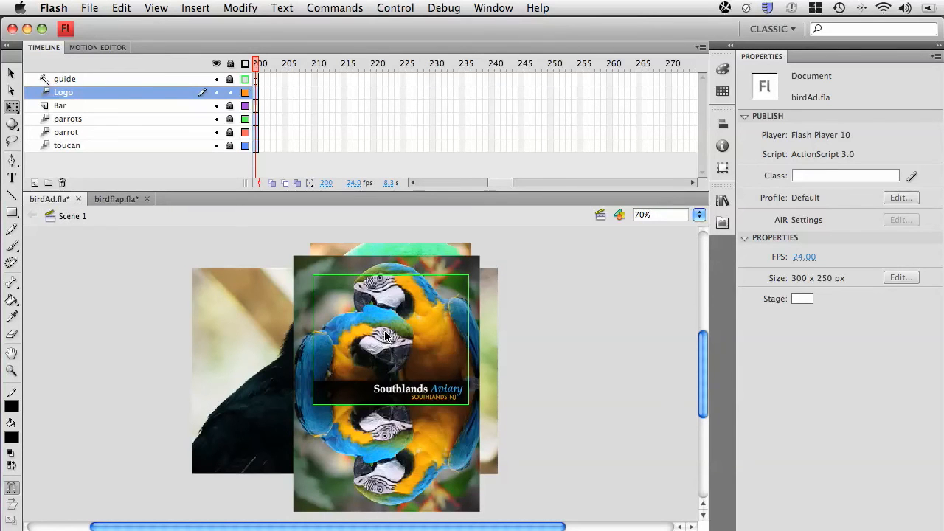
key("super+l")
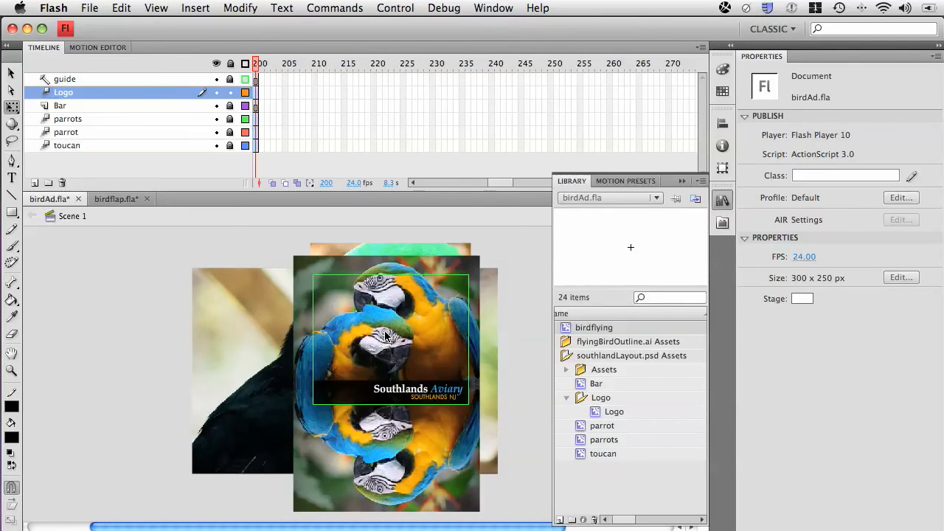
double_click(566, 329)
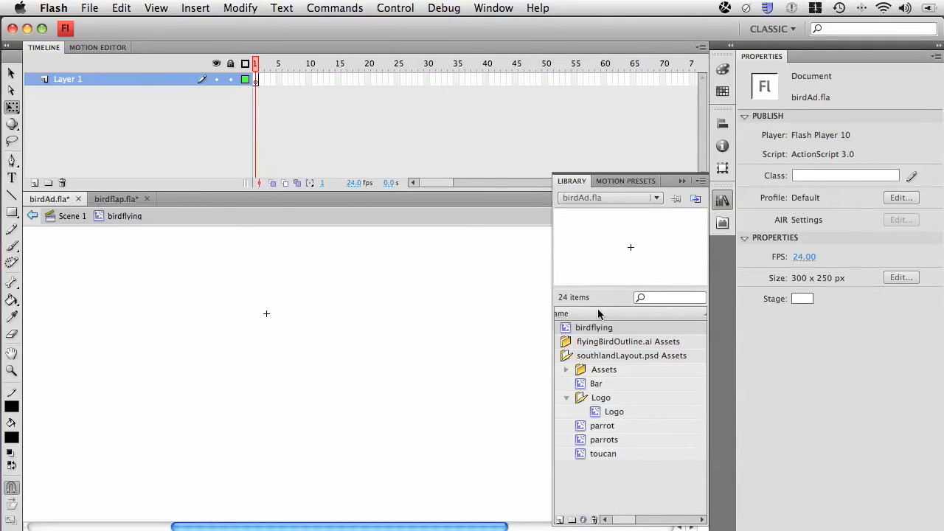
key("super+l")
left_click_drag(356, 312, 354, 323)
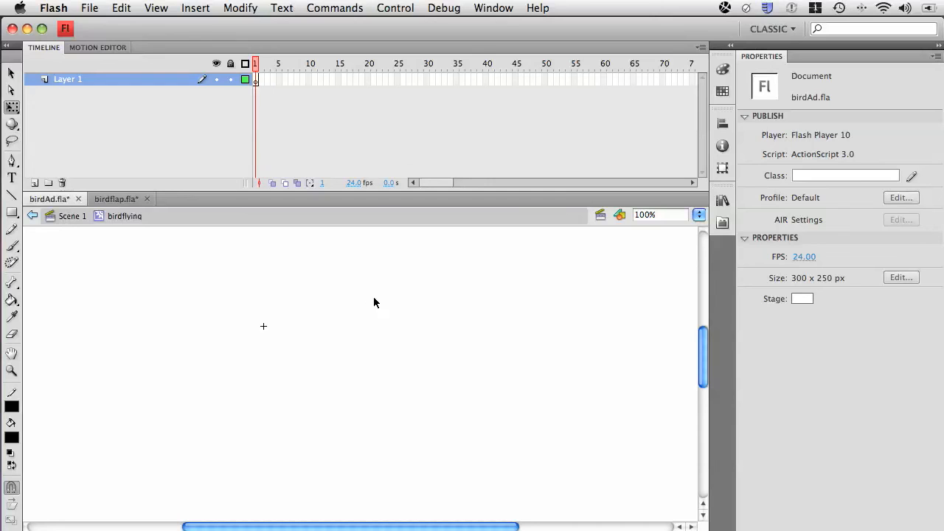
Step: Start importing flyingBirdOutline.ai from the Artwork folder to the stage of the birdflying symbol
left_click(90, 7)
mouse_move(121, 225)
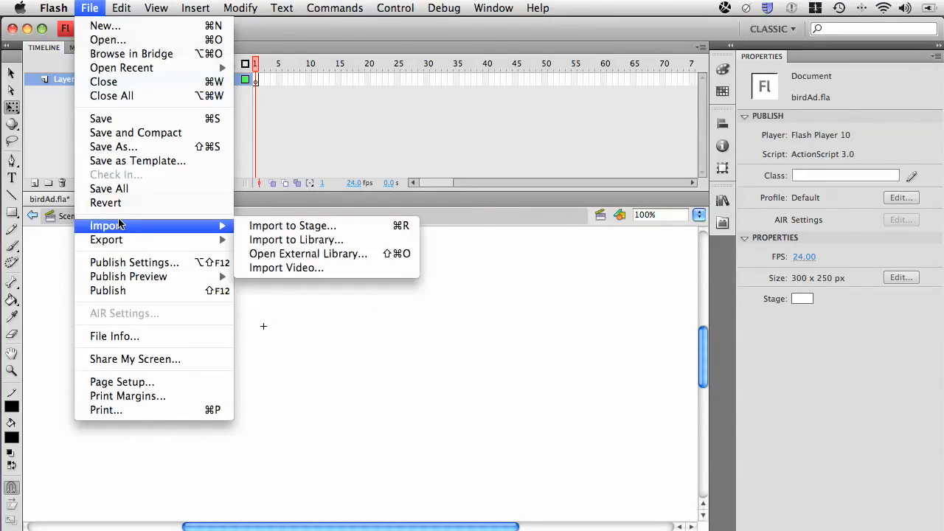
left_click(263, 225)
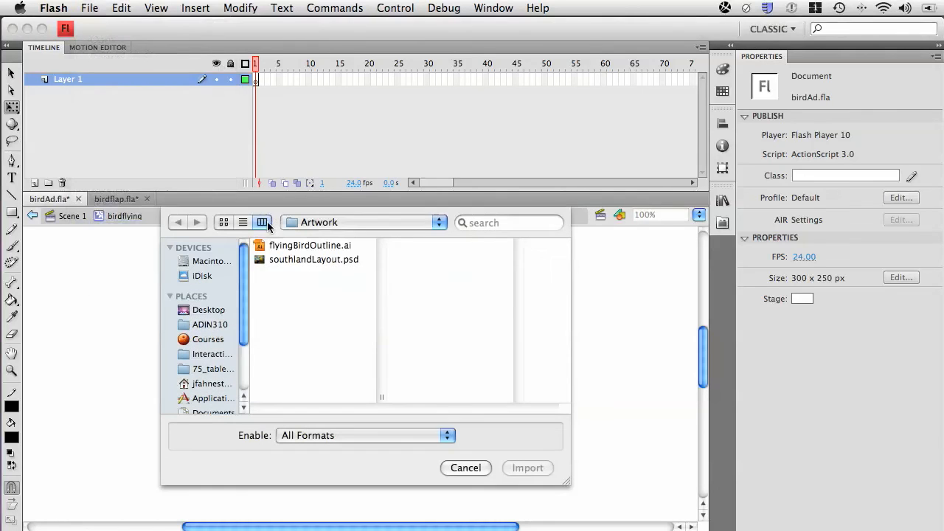
left_click(292, 246)
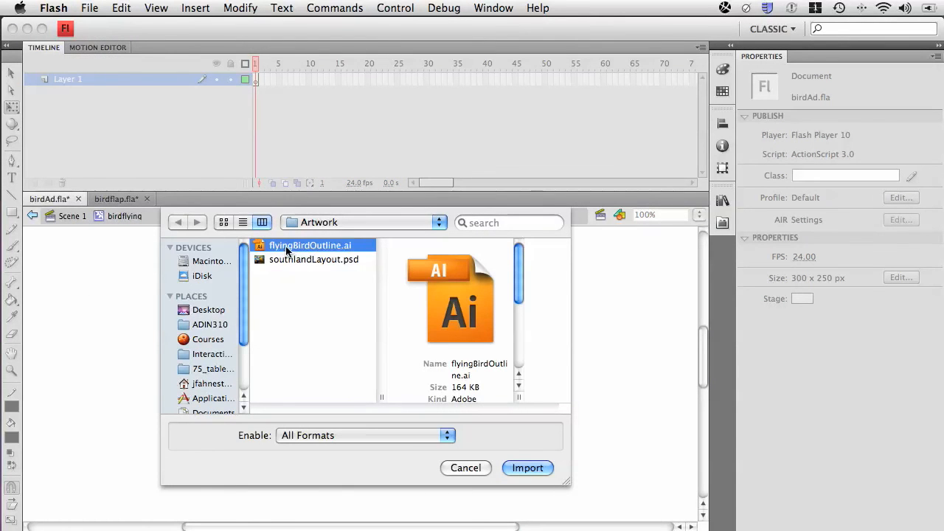
left_click(515, 468)
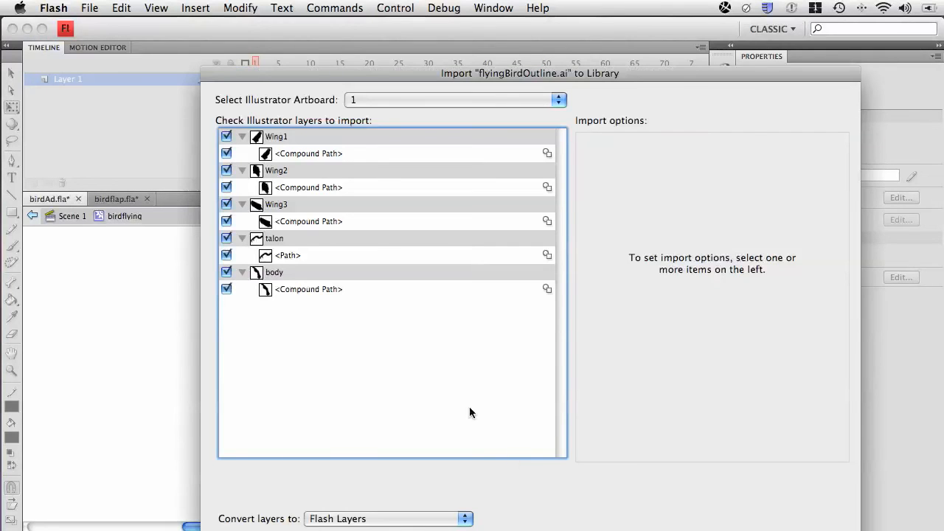
Step: Set the Wing1 and Wing2 layers to import as movie clips with instance names wing and wing2
left_click(279, 137)
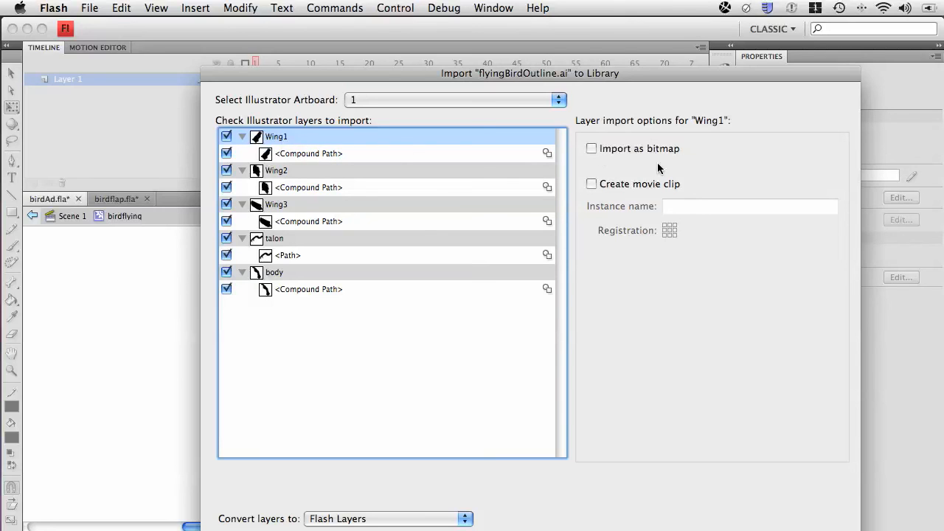
left_click(594, 184)
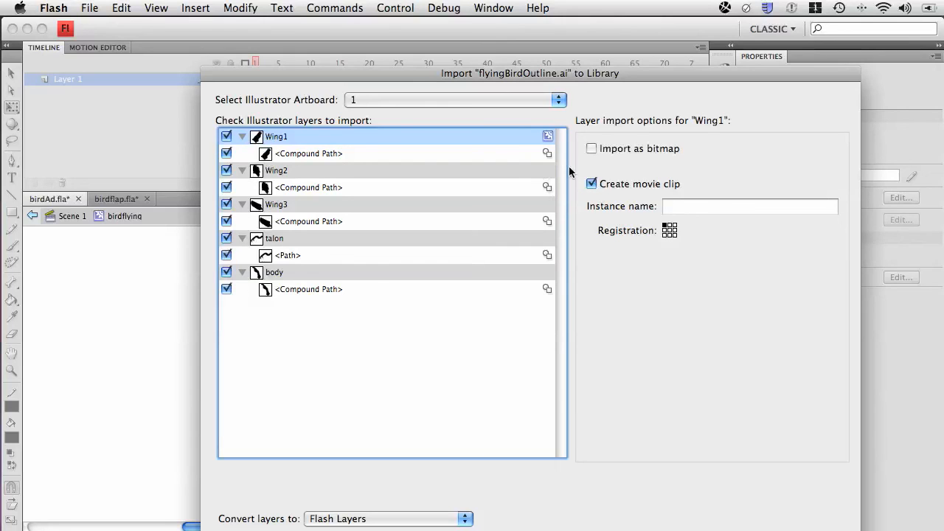
left_click(677, 206)
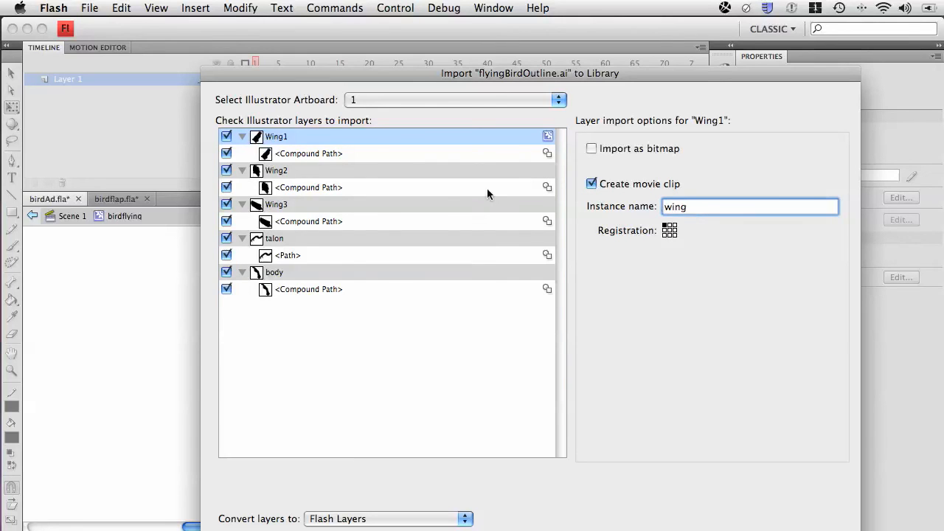
left_click(346, 172)
left_click(640, 185)
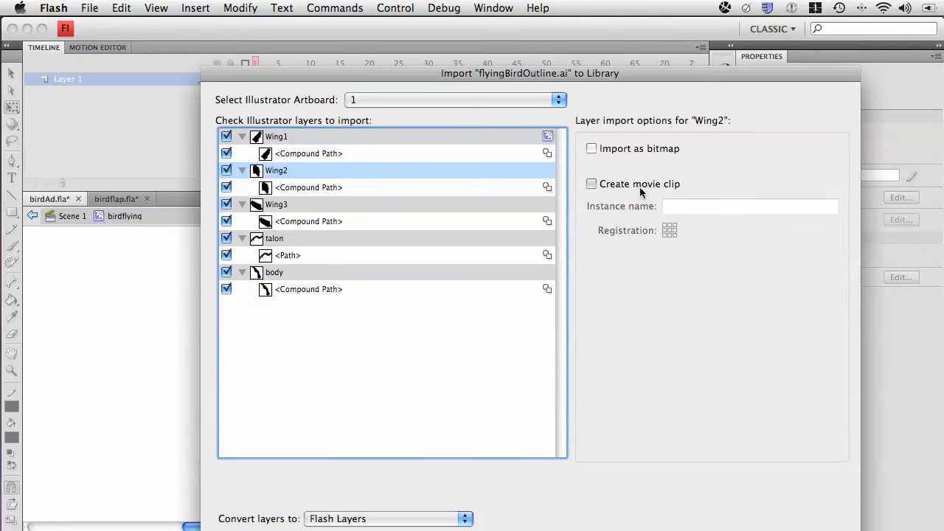
type("wing2")
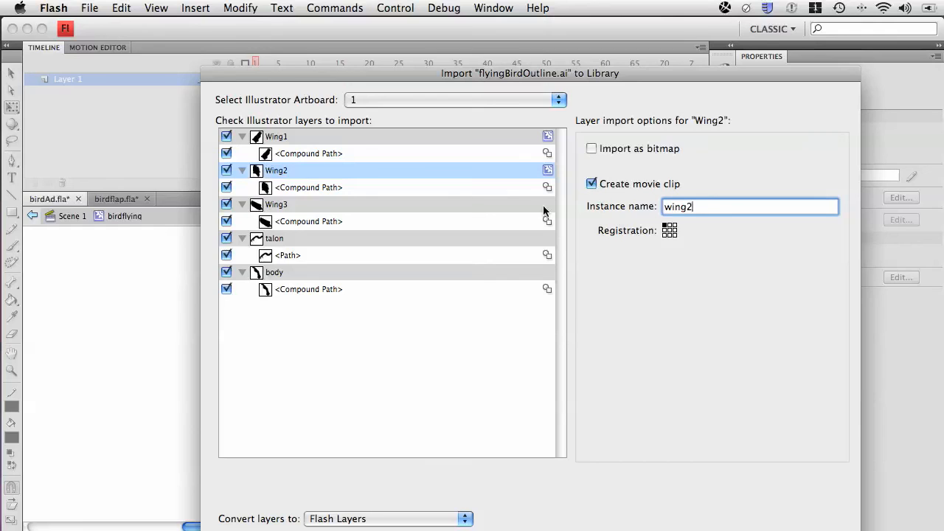
Step: Set the Wing3 and talon layers to import as movie clips with instance names wing3 and talong
left_click(451, 205)
left_click(633, 185)
left_click(677, 205)
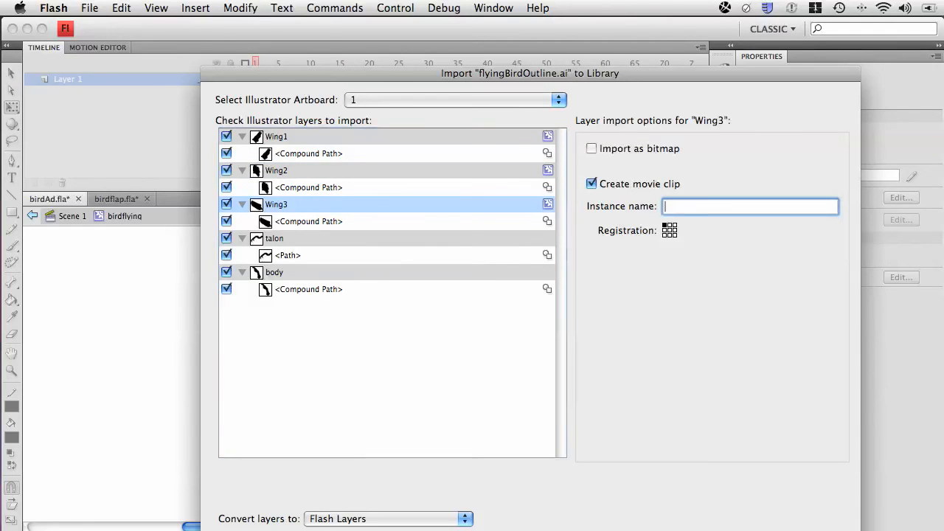
type("wing3")
left_click(478, 238)
left_click(635, 184)
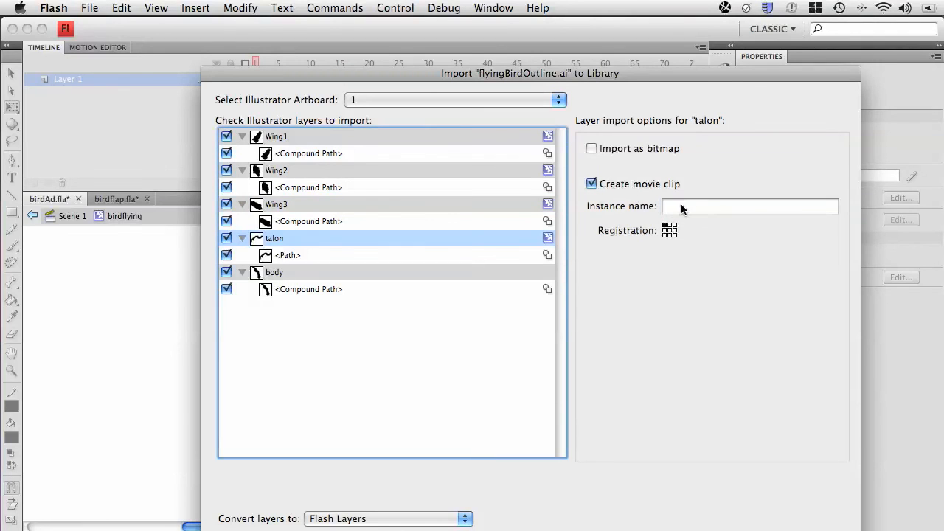
left_click(681, 205)
type("talon")
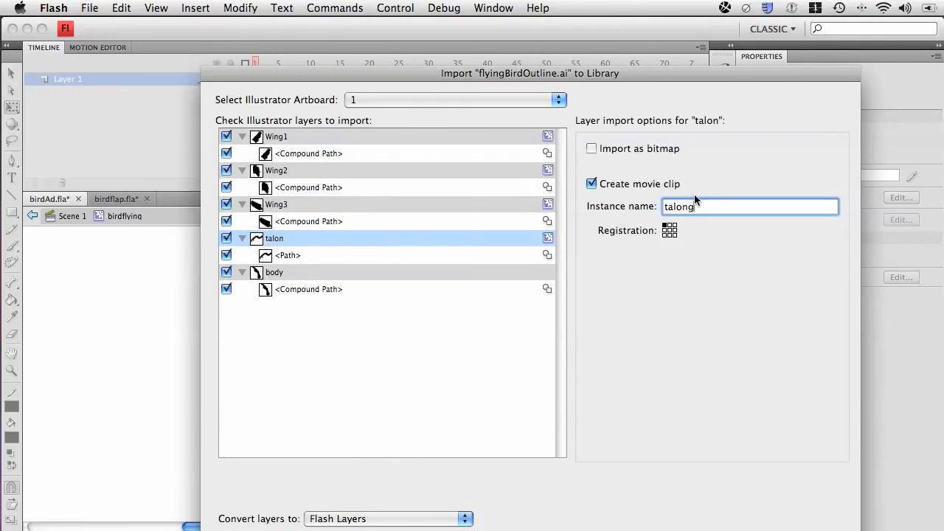
Step: Set the body layer to import as a movie clip with instance name body, and complete the Illustrator import with layers converted to Flash layers
left_click(298, 273)
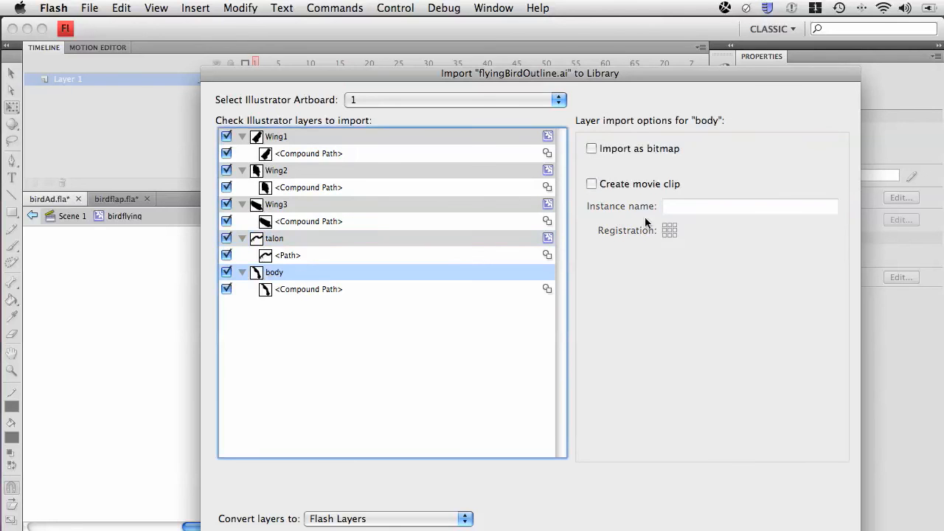
left_click(622, 186)
left_click(683, 207)
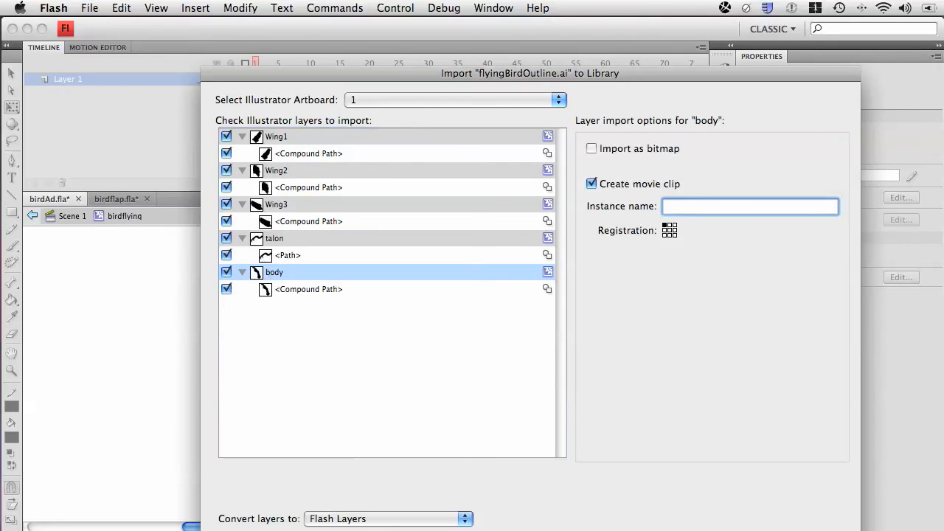
type("body")
left_click_drag(638, 75, 612, 7)
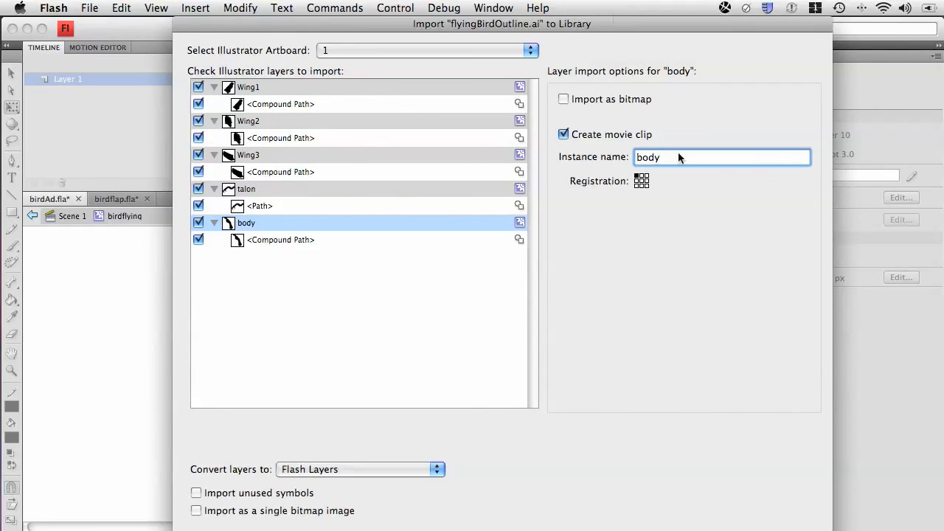
left_click_drag(831, 528, 758, 463)
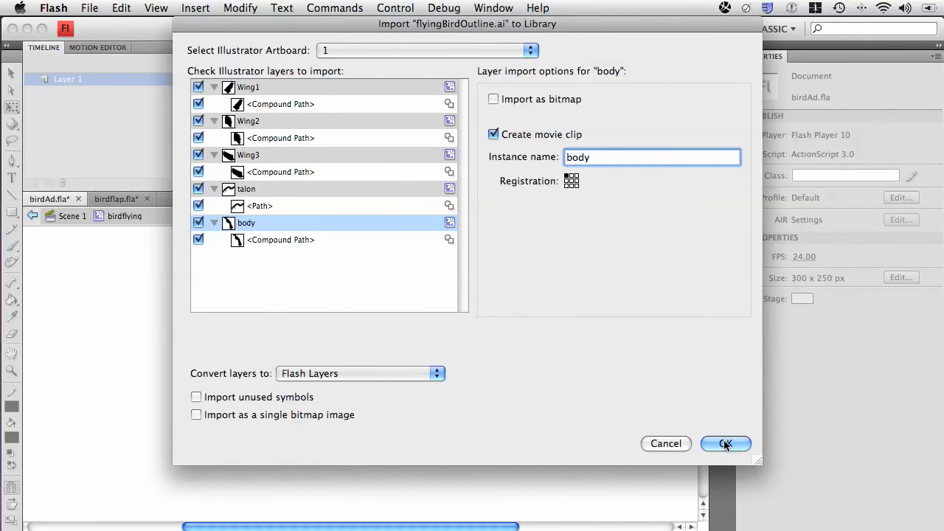
left_click(725, 445)
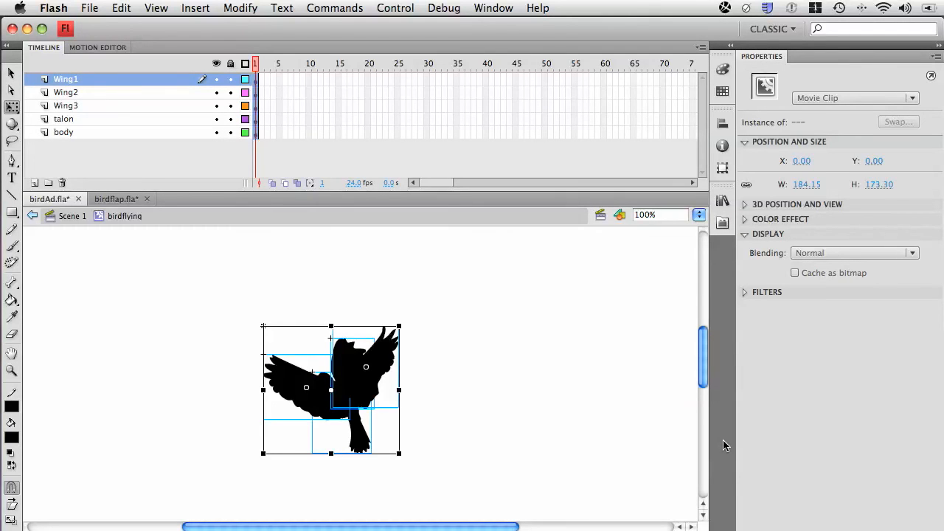
left_click(515, 430)
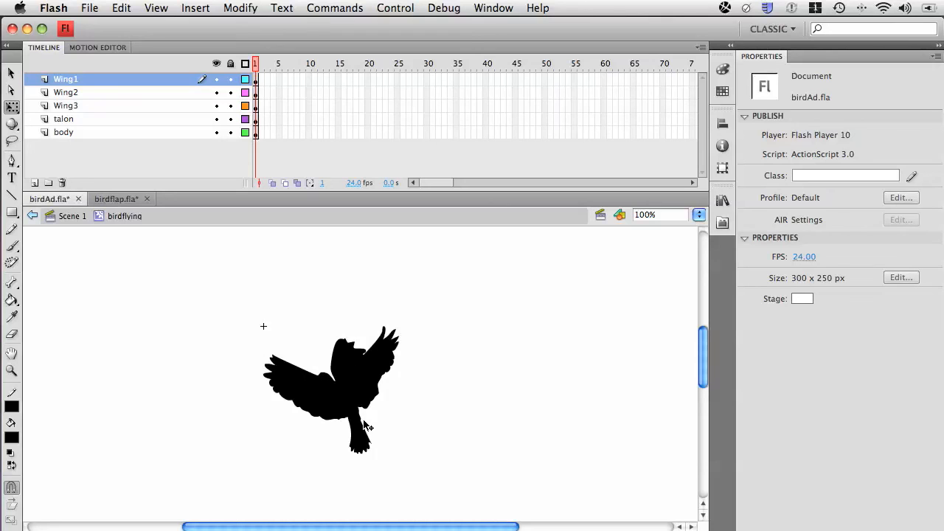
Step: Display the Wing1, Wing2, Wing3 and talon layers as outlines in the birdflying symbol
left_click(246, 78)
left_click(246, 92)
left_click(245, 105)
left_click(246, 119)
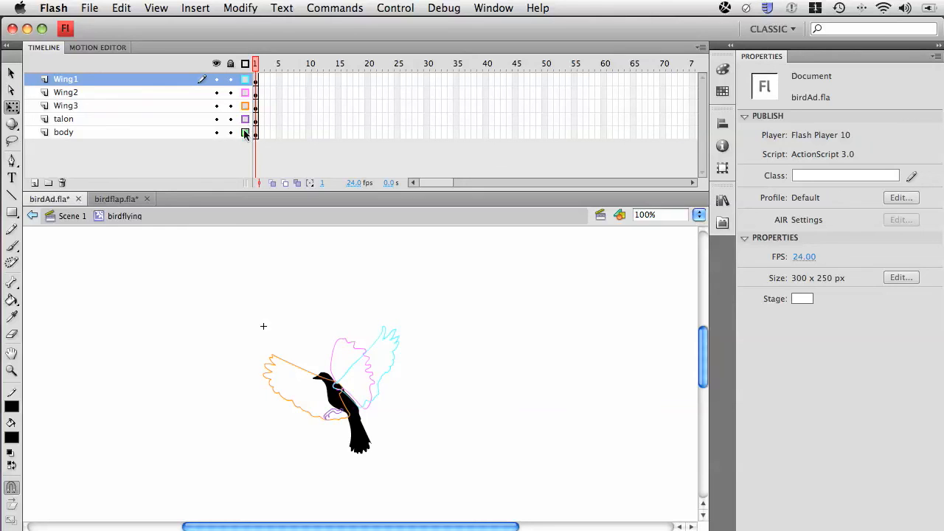